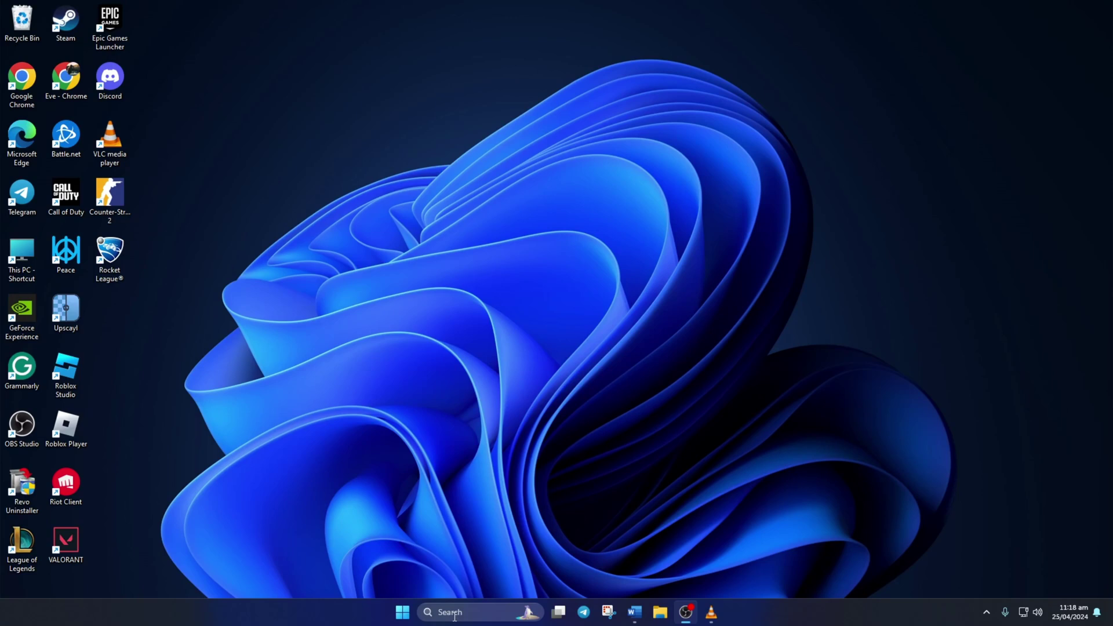
- Launch Command Prompt as administrator from the taskbar search and approve the UAC prompt
left_click(455, 615)
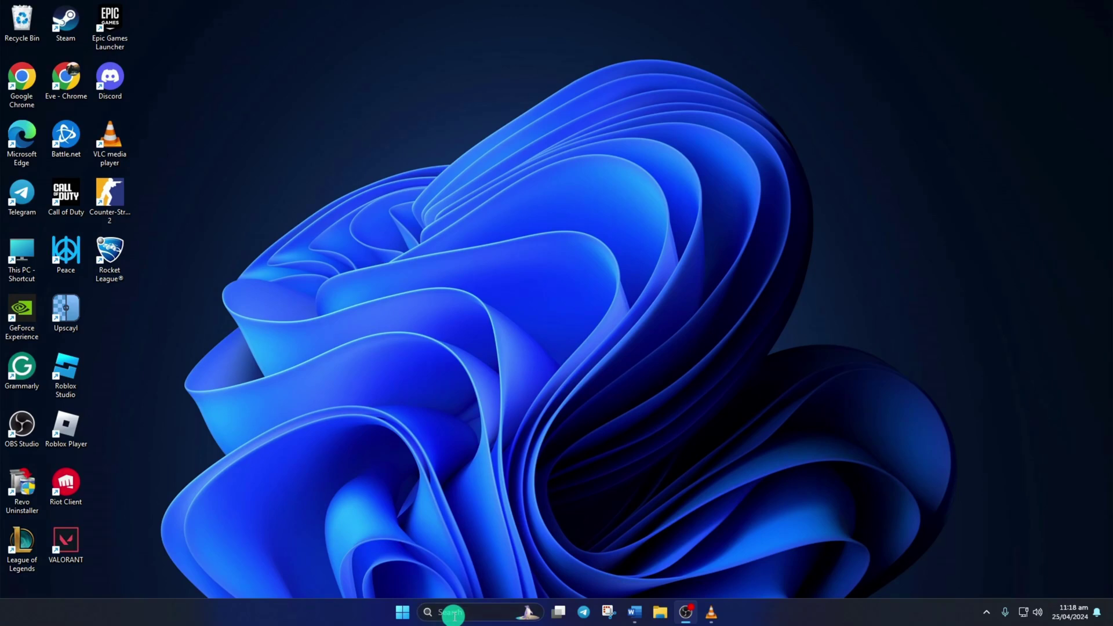
left_click(454, 615)
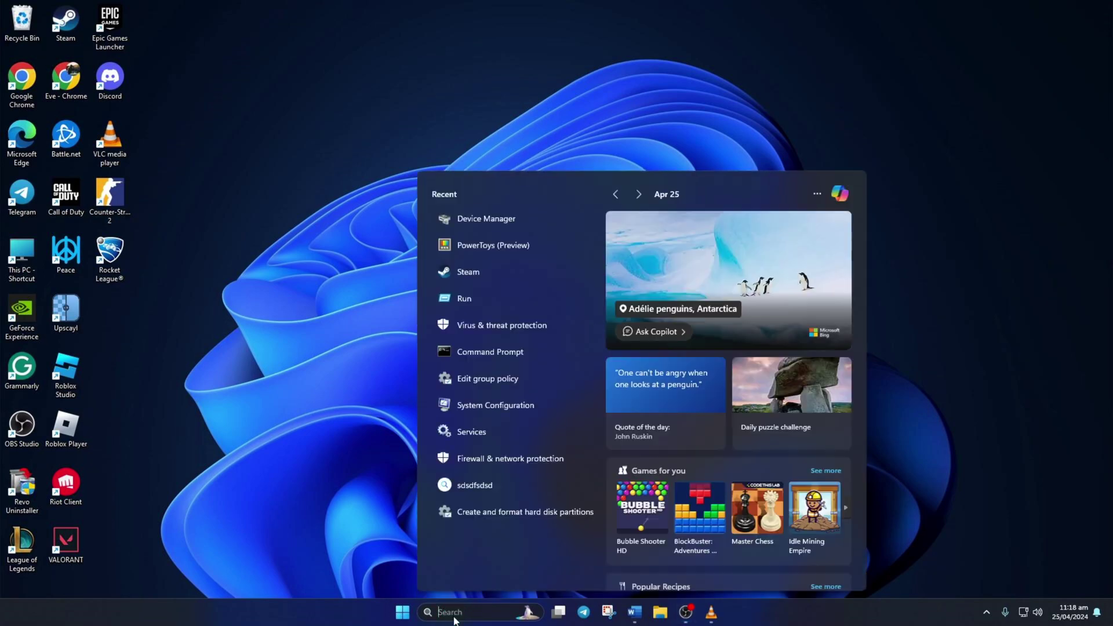
type("cmd")
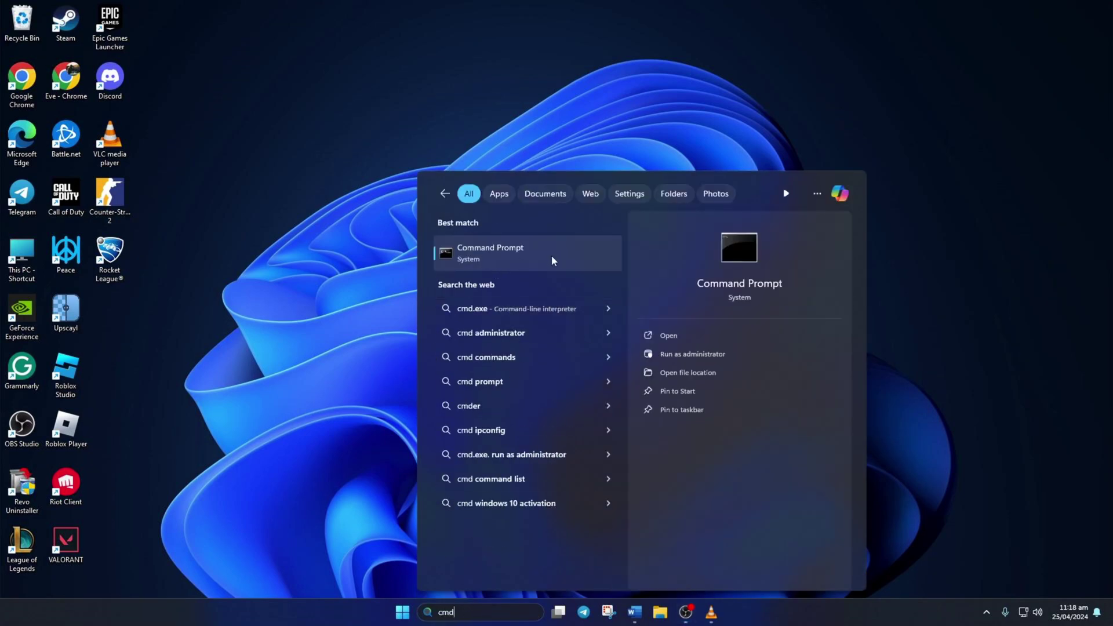
right_click(487, 253)
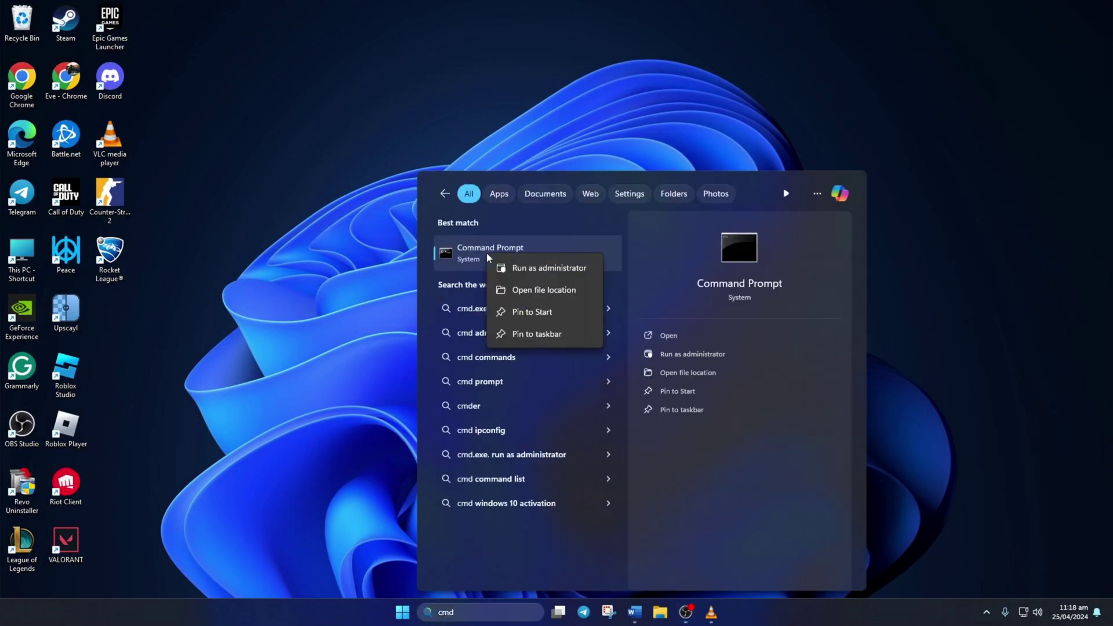
left_click(548, 267)
left_click(488, 397)
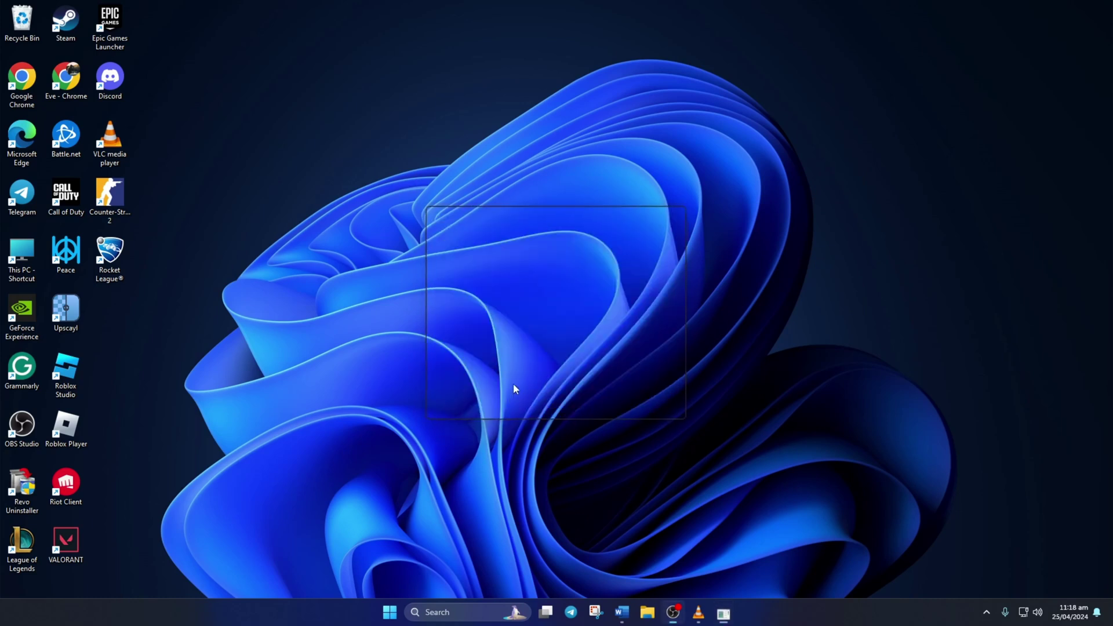
- Maximise the window and run netsh winsock reset, ipconfig /flushdns and ipconfig /release
double_click(564, 90)
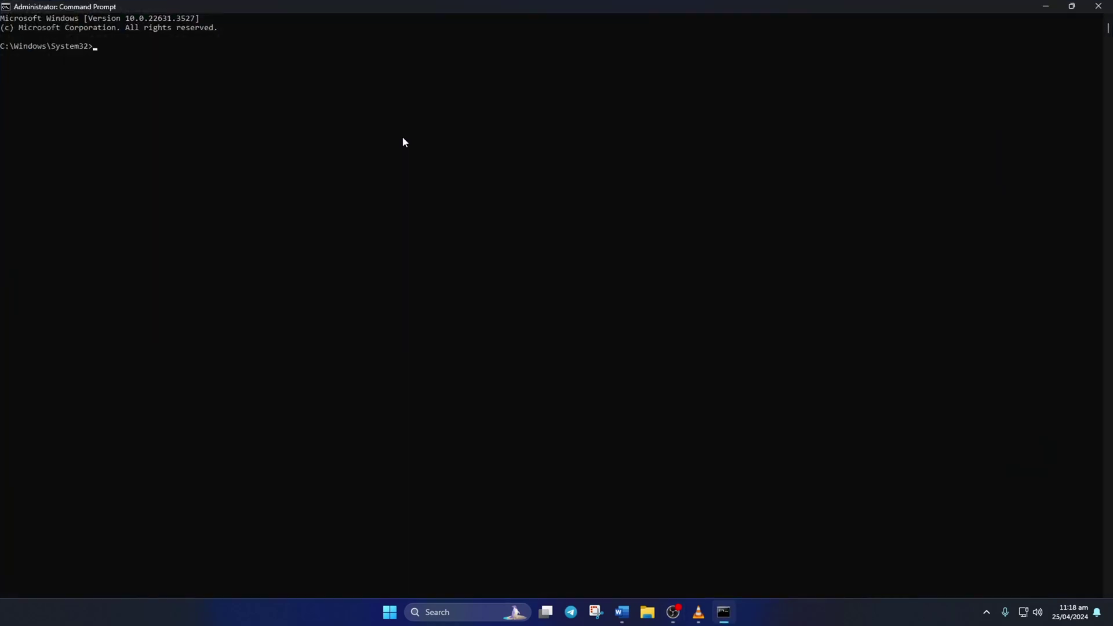
type("netsh winsock res")
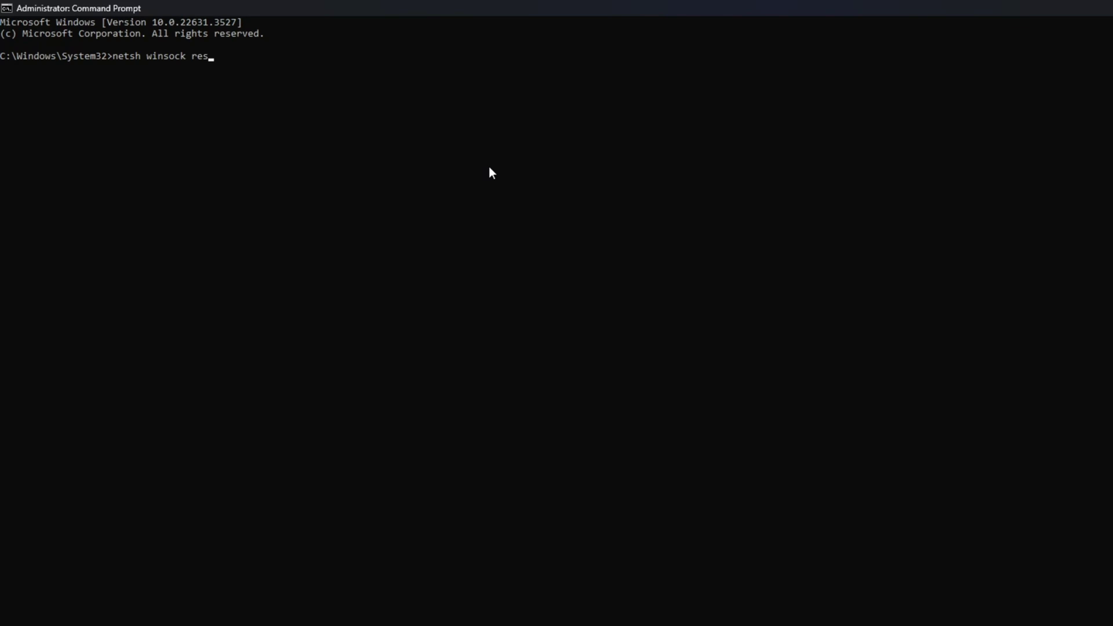
type("et")
key("Return")
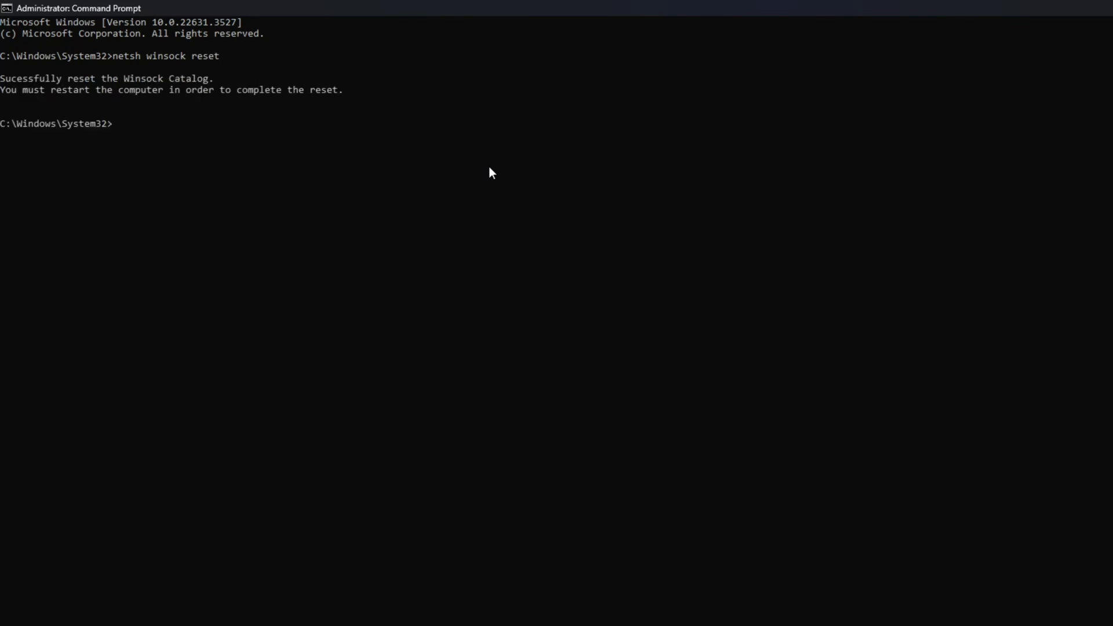
type("ipconfig /flushd")
type("ns")
key("Return")
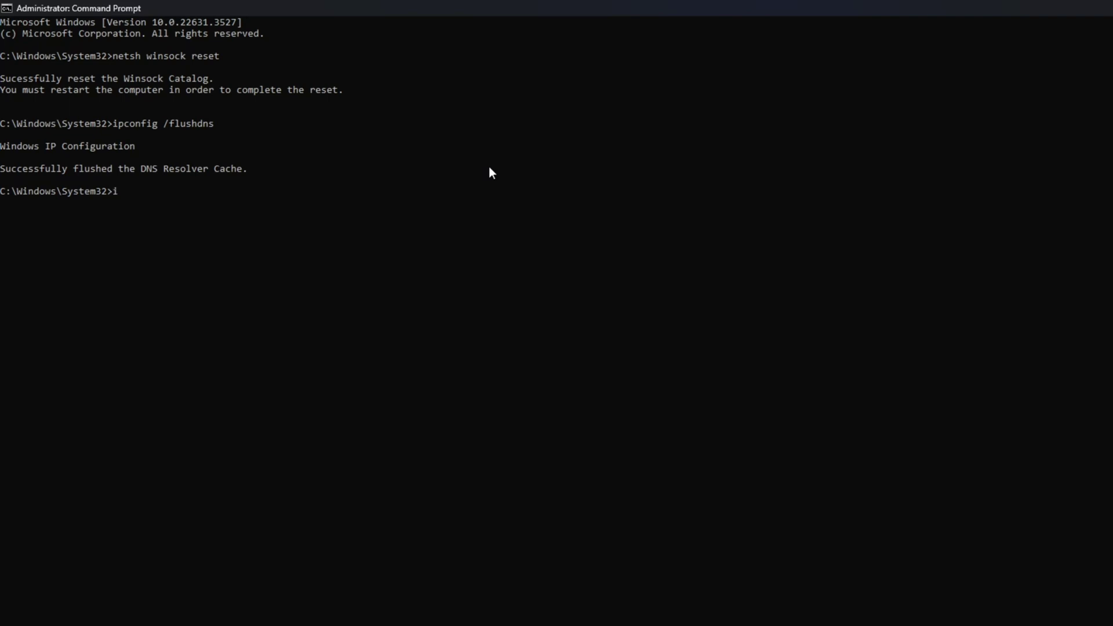
type("pconfig")
type(" /release")
key("Return")
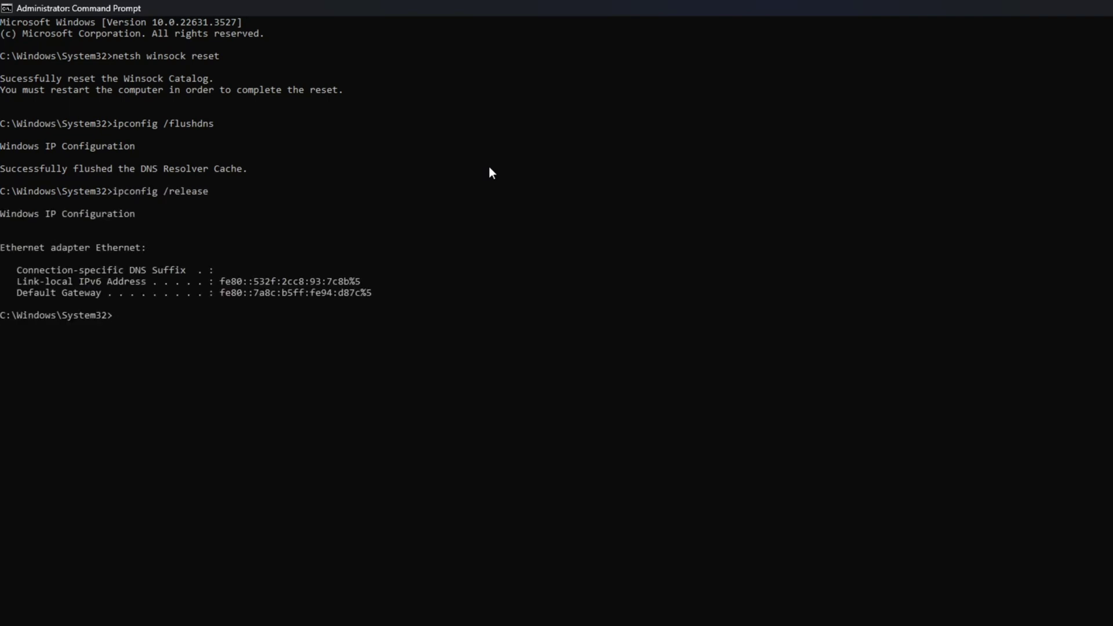
type("ipconfig ")
type("/renew")
- Run ipconfig /renew and netsh int ip reset, then bring up Start for a restart
key("Return")
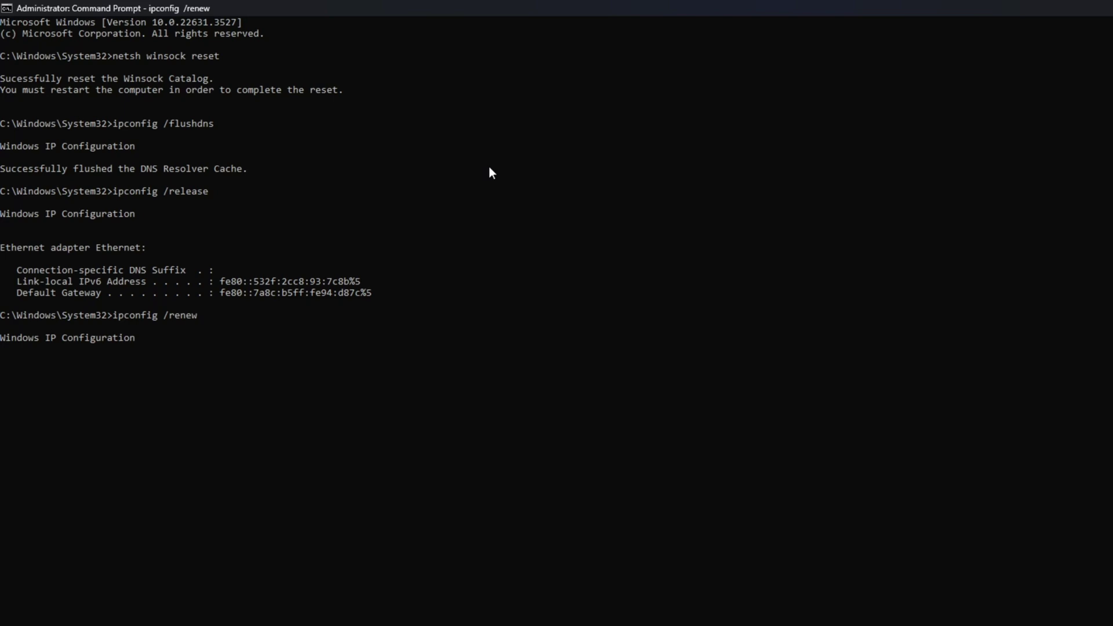
type("netsh int ip reset")
key("Return")
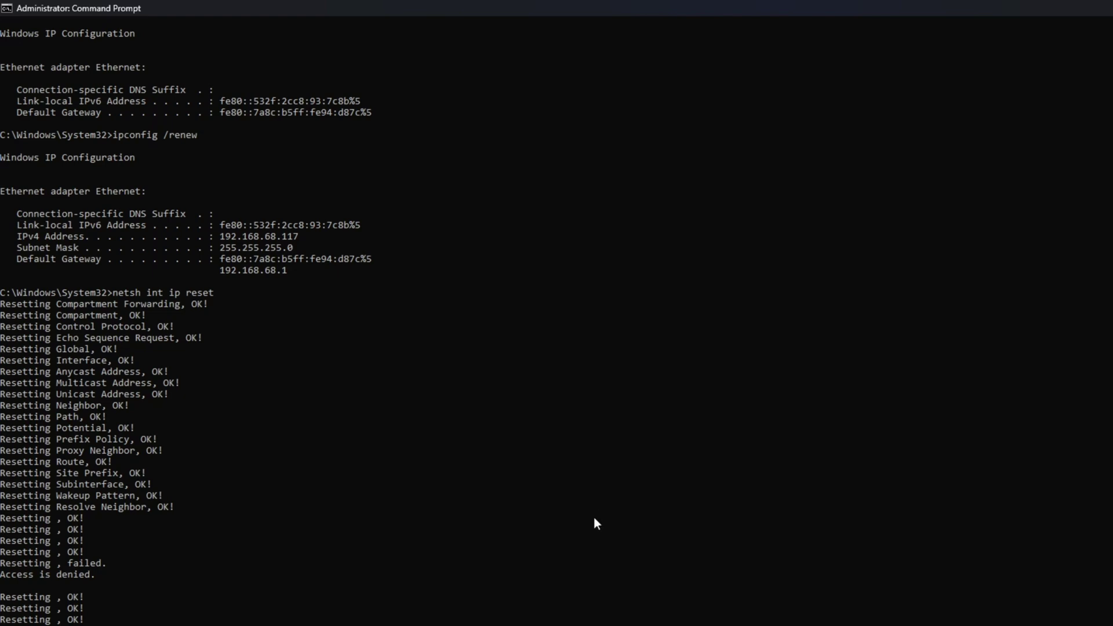
key("super")
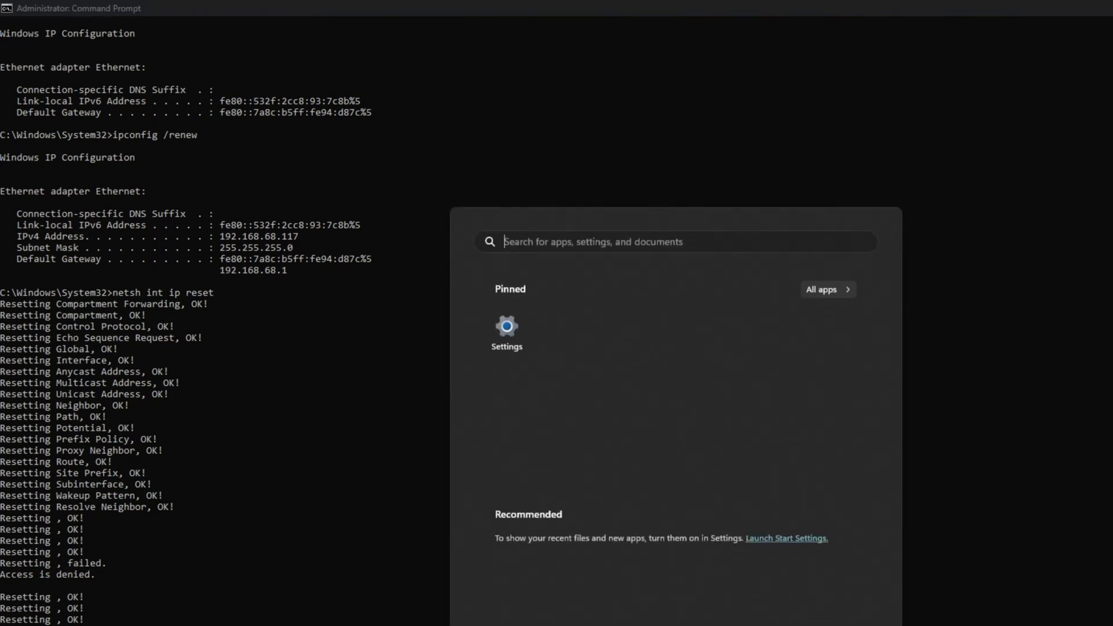
- Restart the PC, then reopen Command Prompt from search and maximise it
left_click(879, 622)
left_click(853, 609)
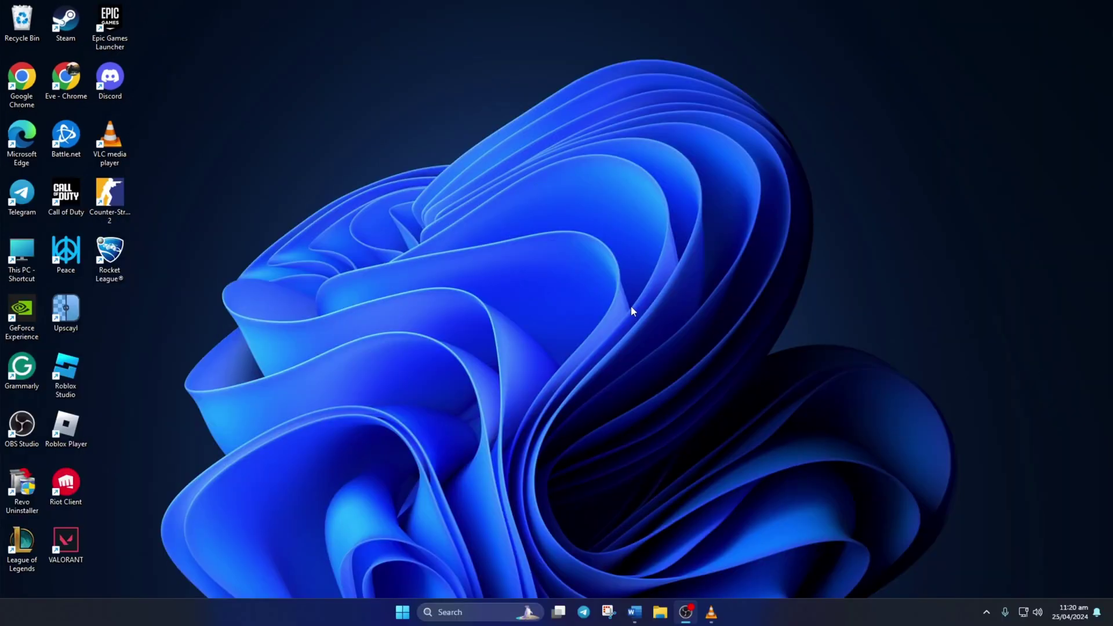
left_click(449, 612)
type("cmd")
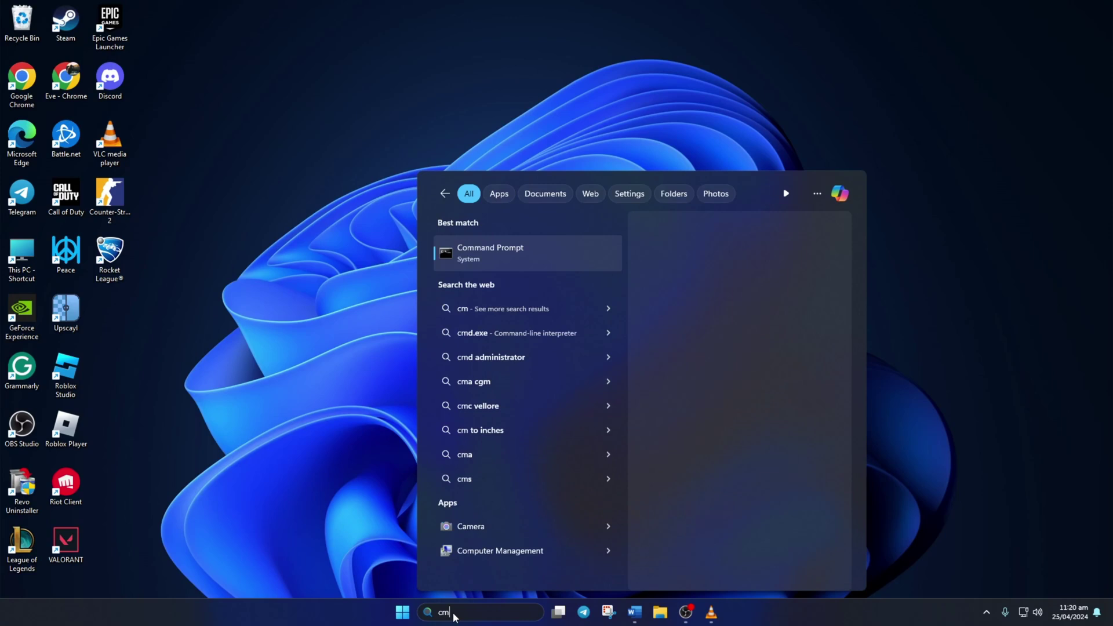
left_click(523, 251)
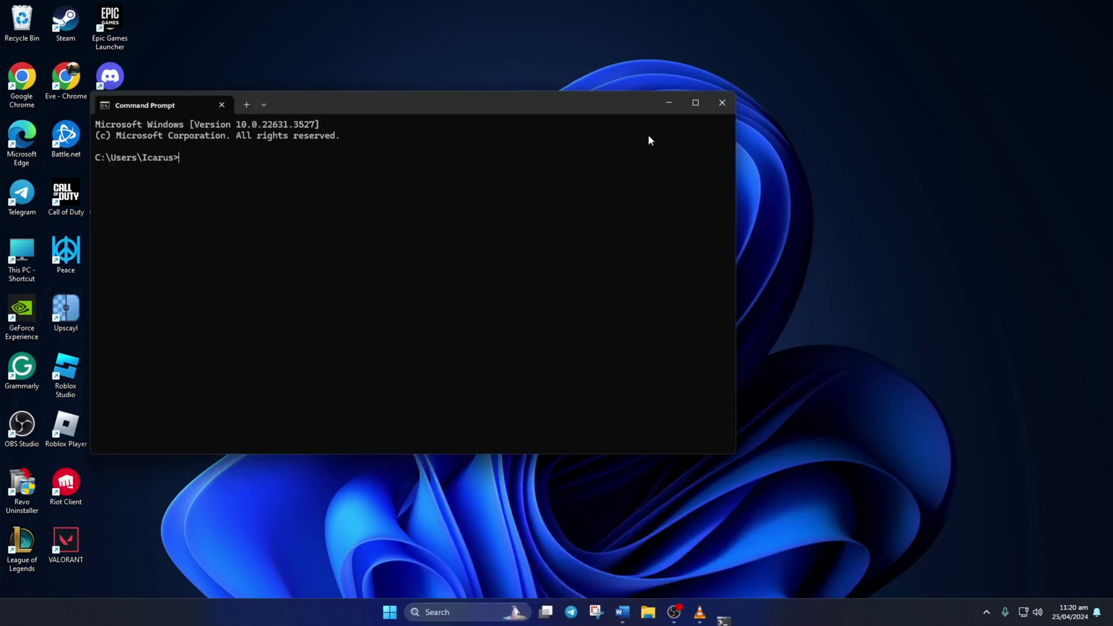
left_click(700, 104)
type("ping 1.1.1.1")
- Ping 1.1.1.1 (about 6 ms) and 8.8.8.8 (about 29 ms) and highlight both statistics lines to compare
key("Return")
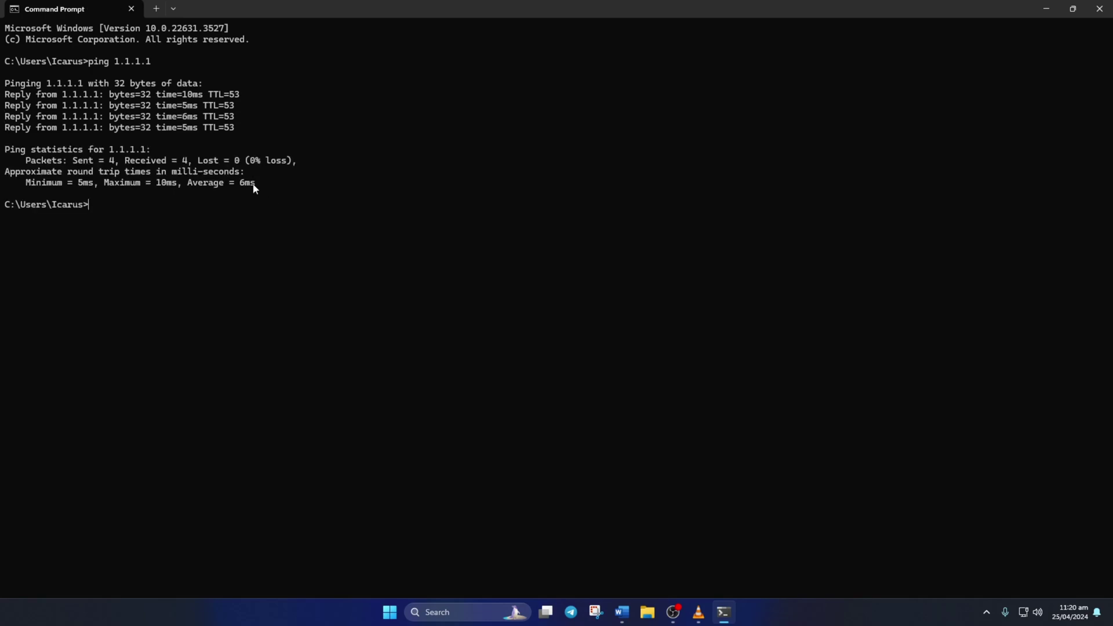
left_click_drag(262, 184, 15, 186)
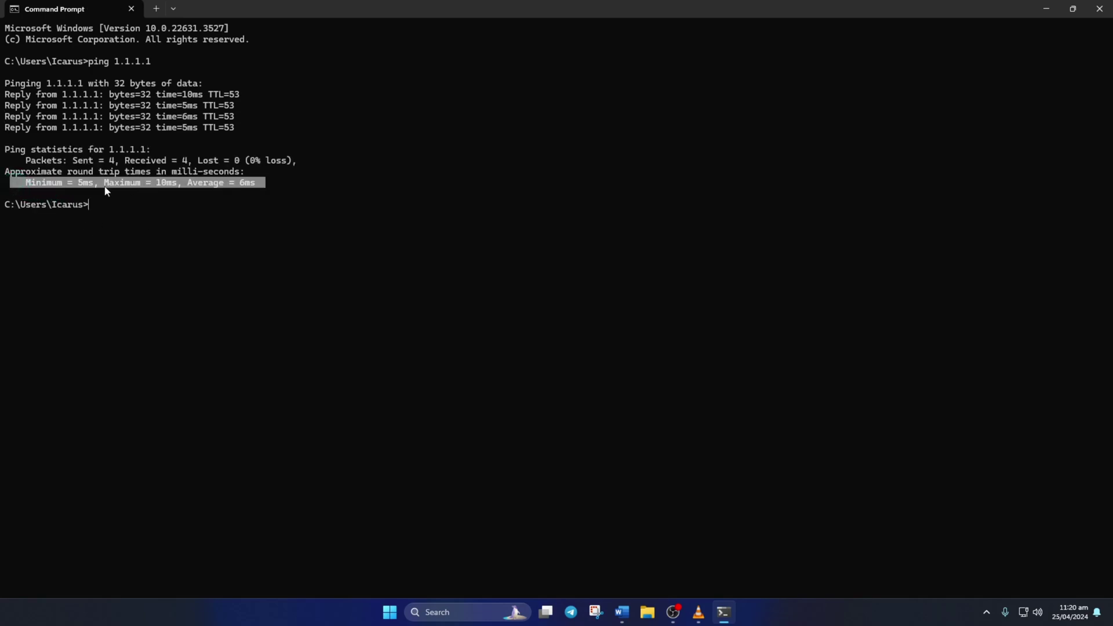
left_click(139, 203)
type("ping ")
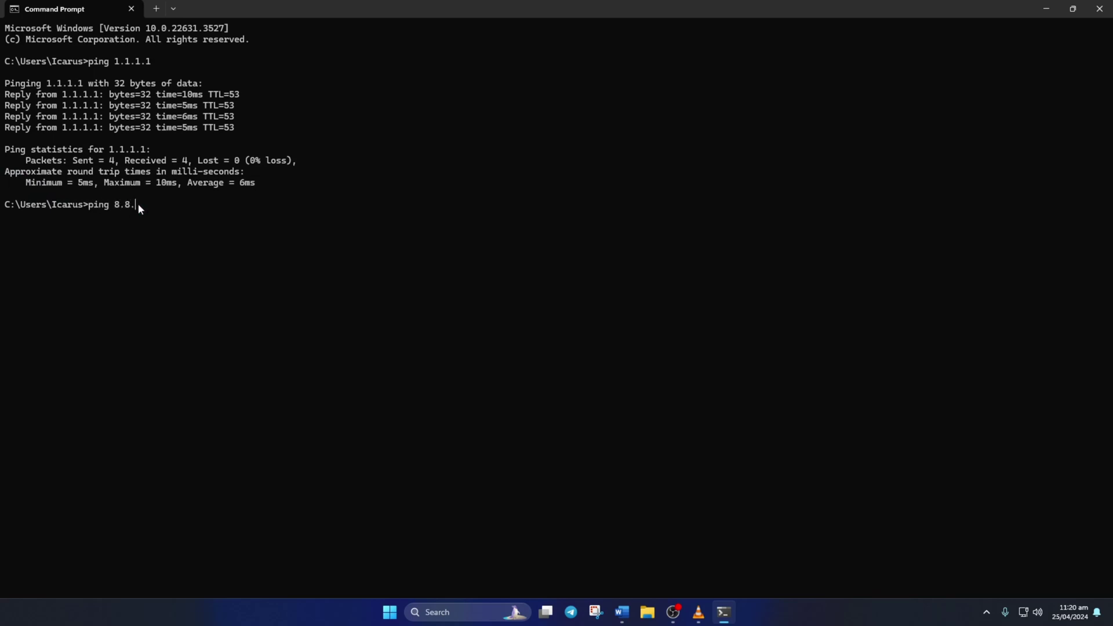
type("8.8.")
key("Return")
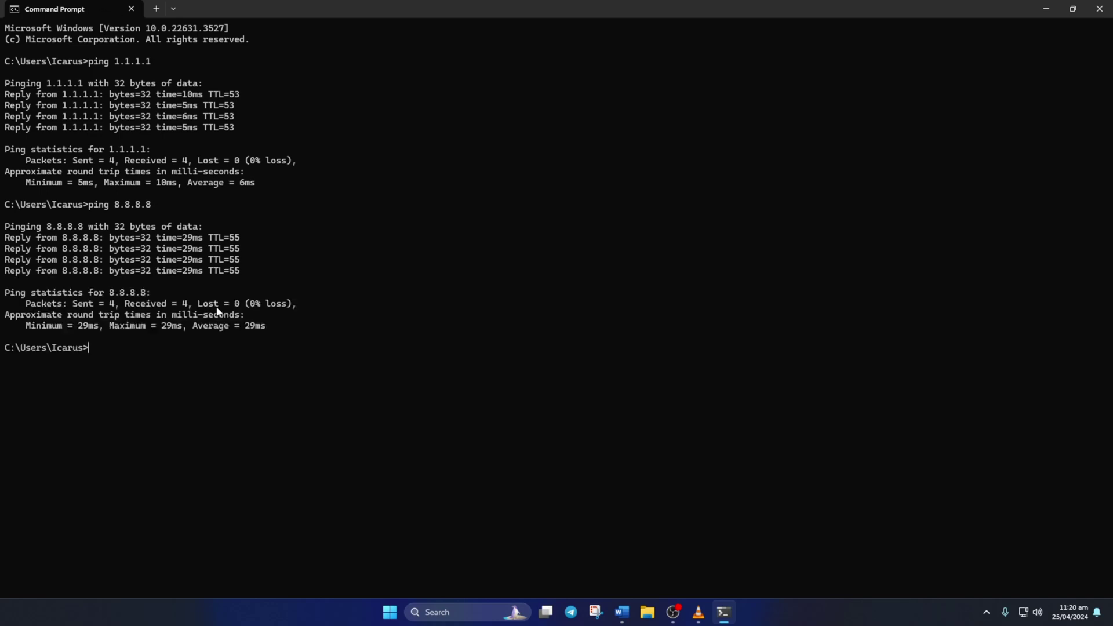
left_click_drag(271, 327, 10, 336)
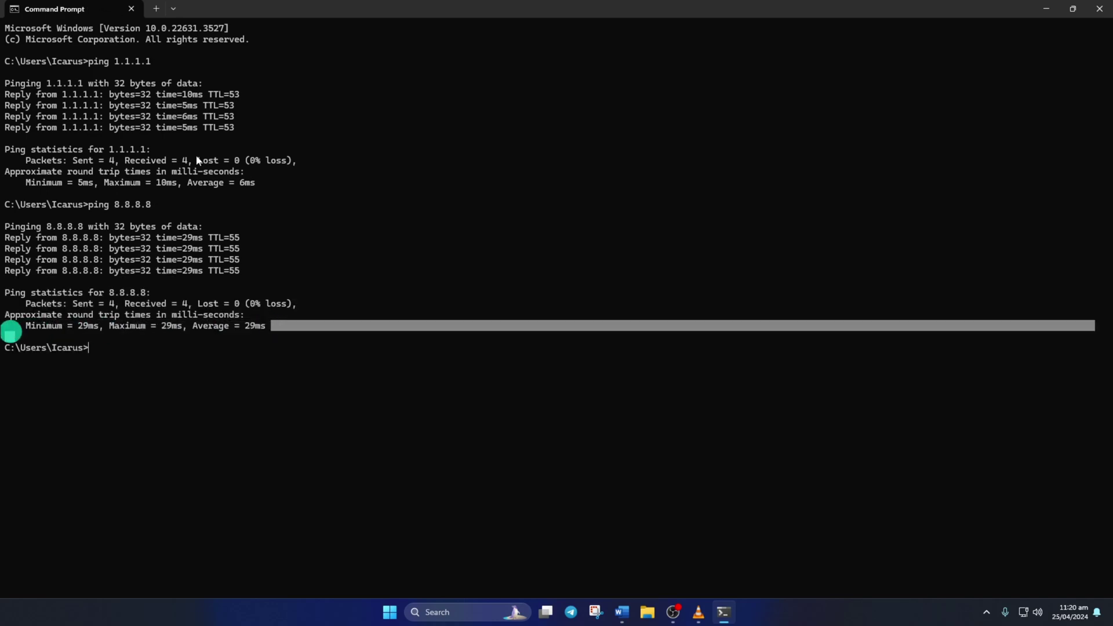
left_click_drag(269, 183, 15, 183)
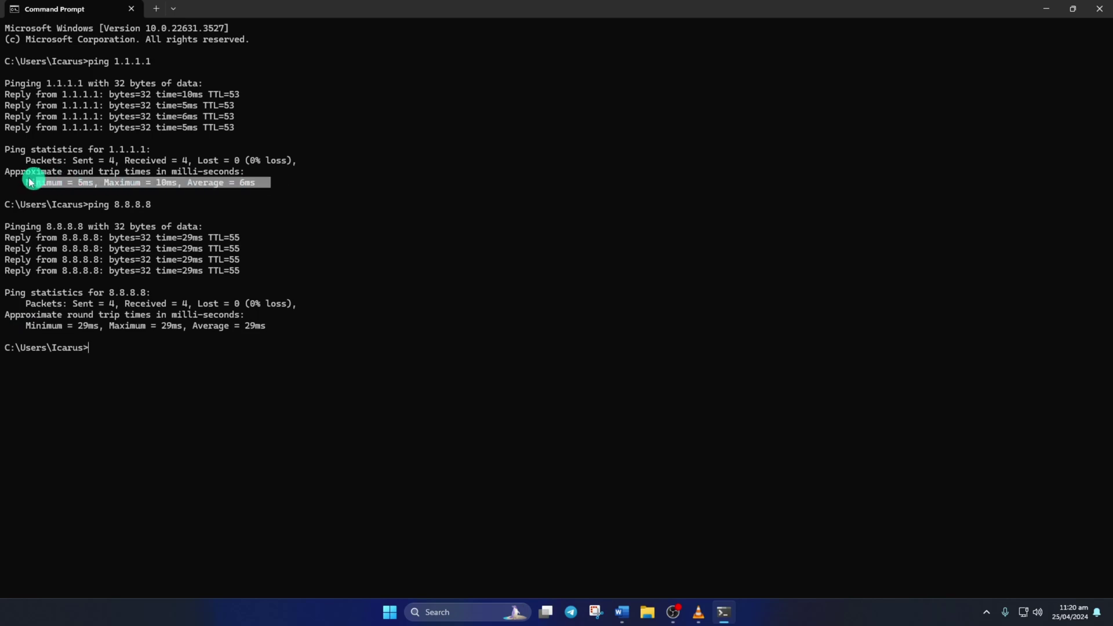
- Go to Settings > Network & internet > Ethernet and start editing DNS server assignment
left_click(479, 286)
key("super")
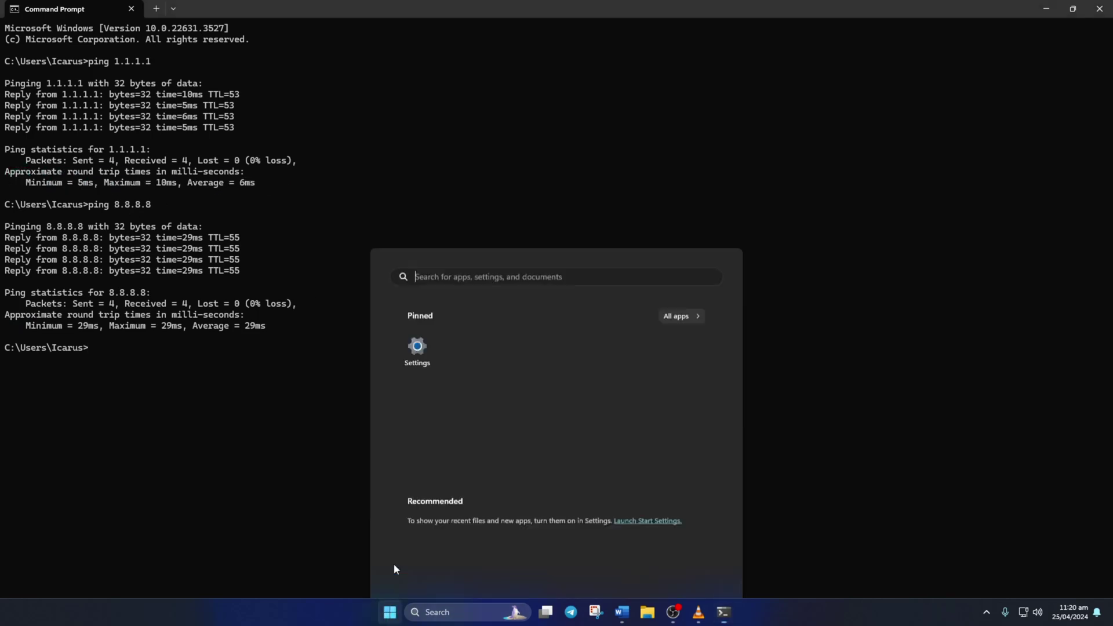
left_click(416, 275)
left_click(72, 195)
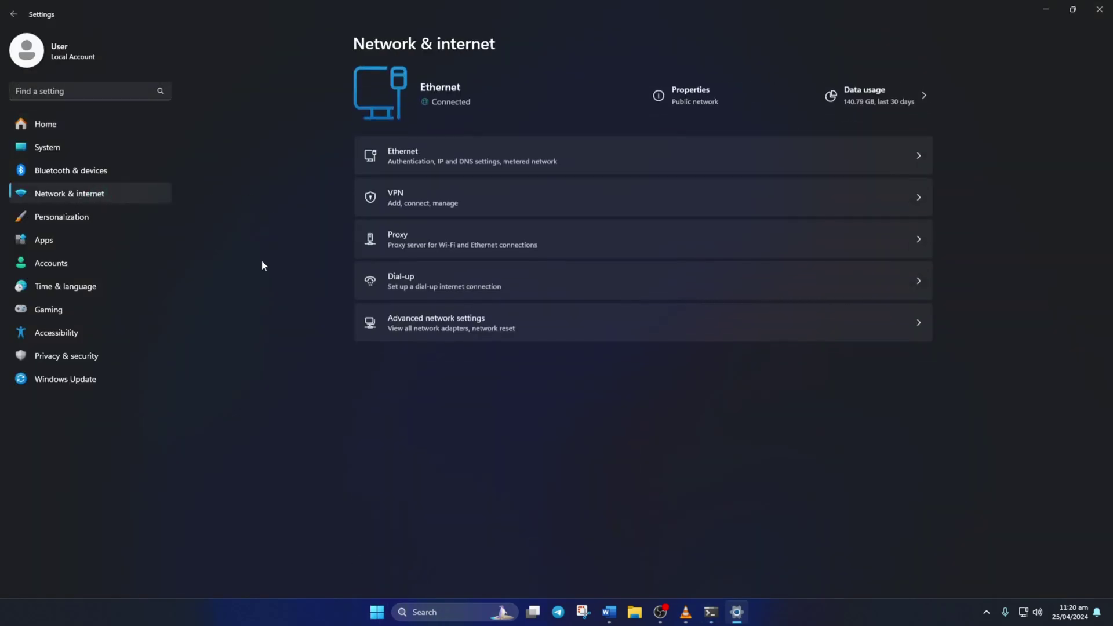
left_click(522, 155)
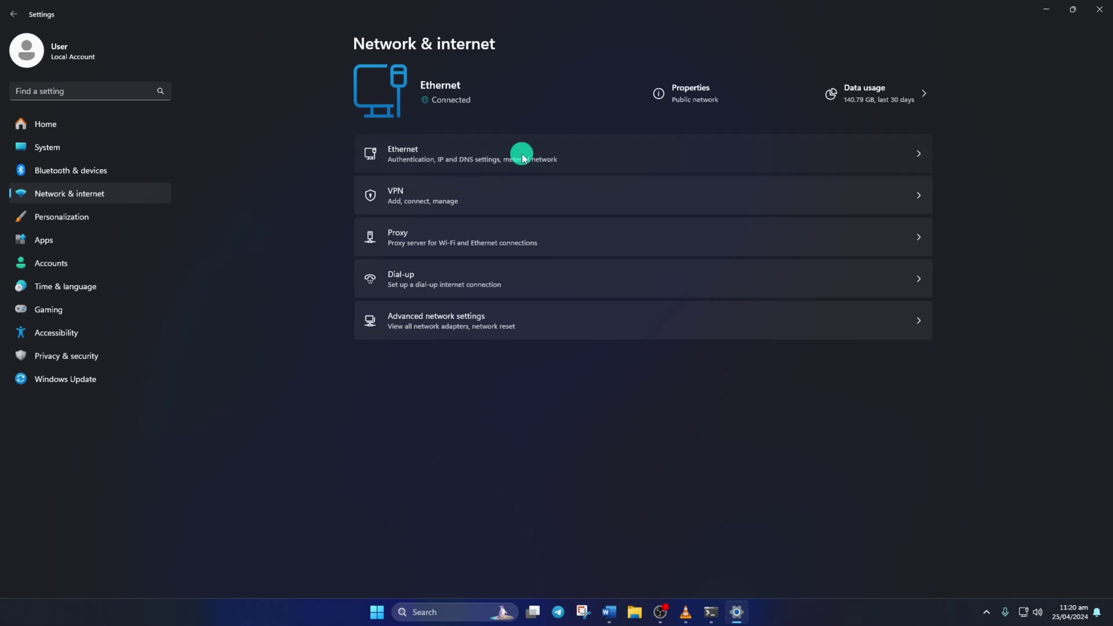
scroll(570, 357, "down", 1)
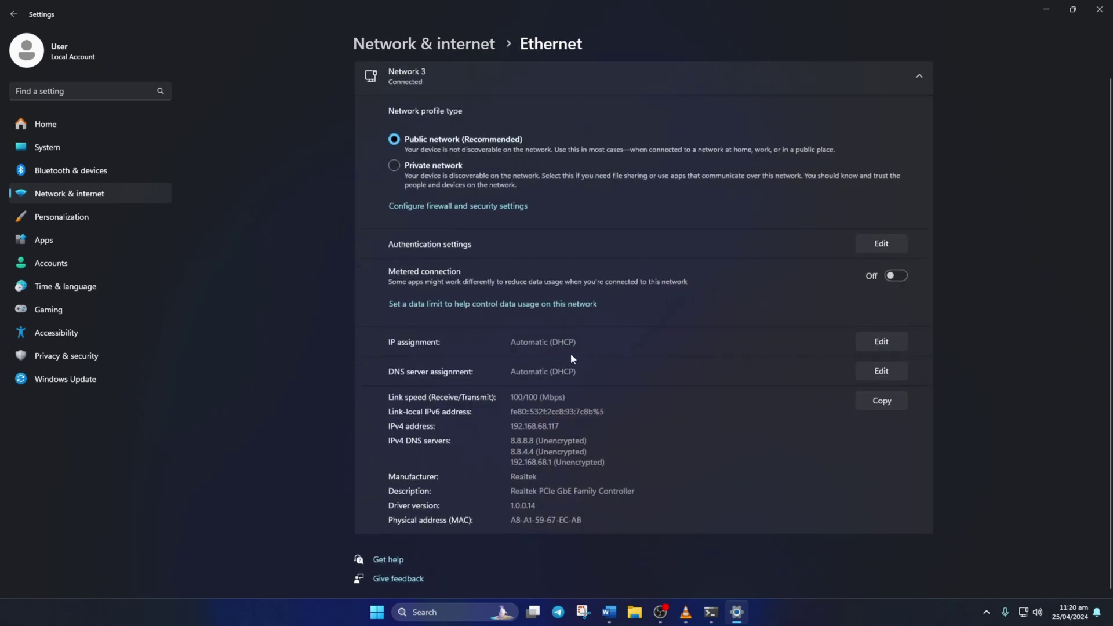
left_click(881, 370)
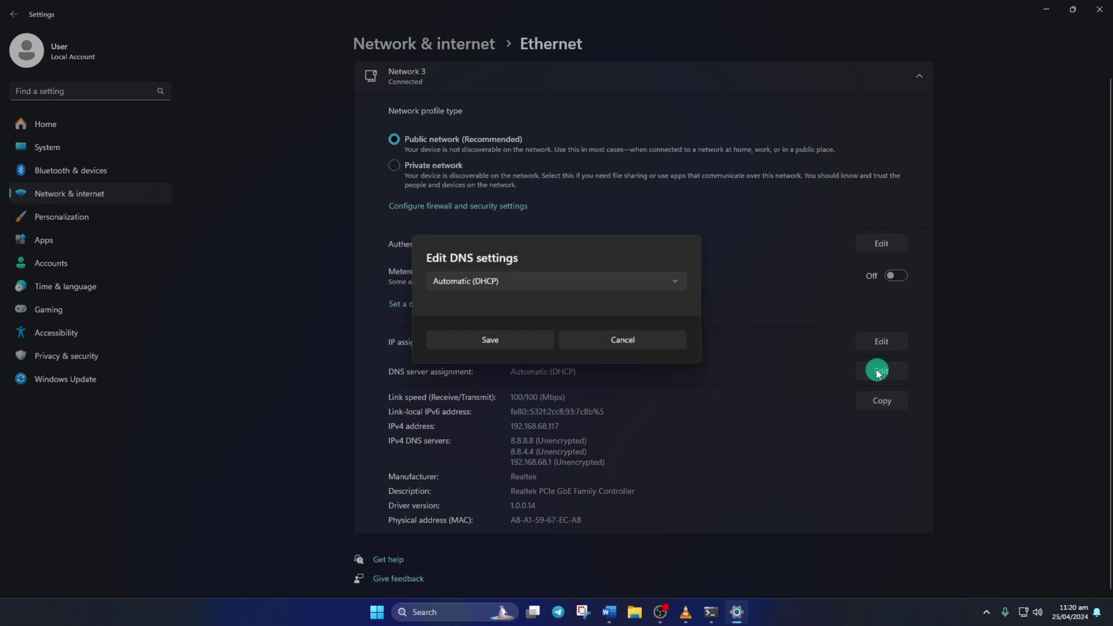
- Switch DNS assignment to Manual with IPv4 on and enter preferred and alternate addresses
left_click(593, 289)
left_click(503, 305)
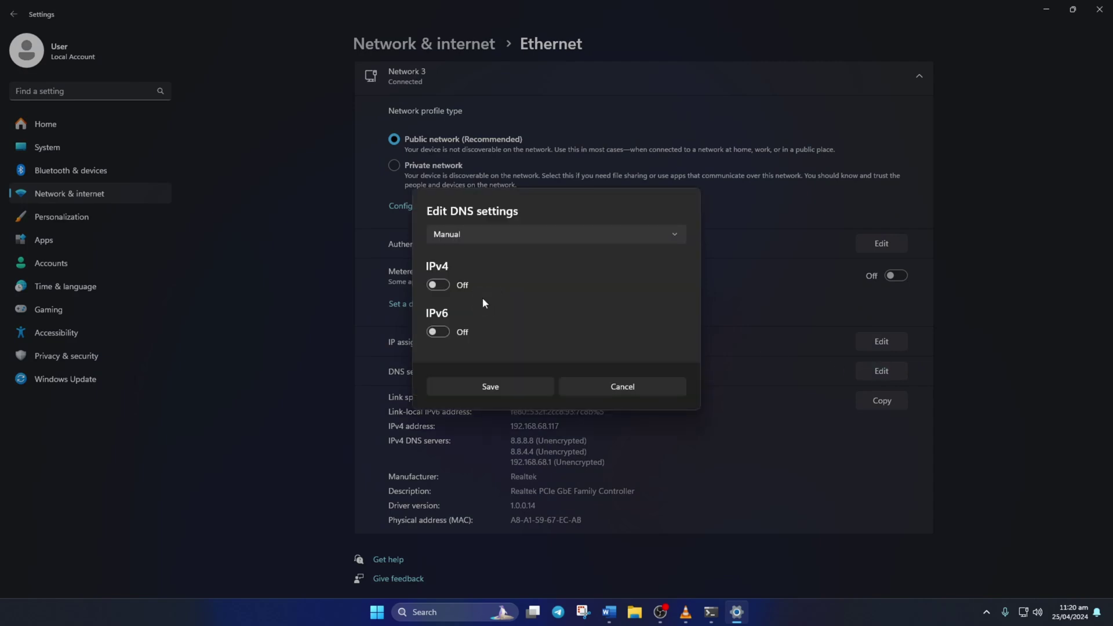
left_click(436, 286)
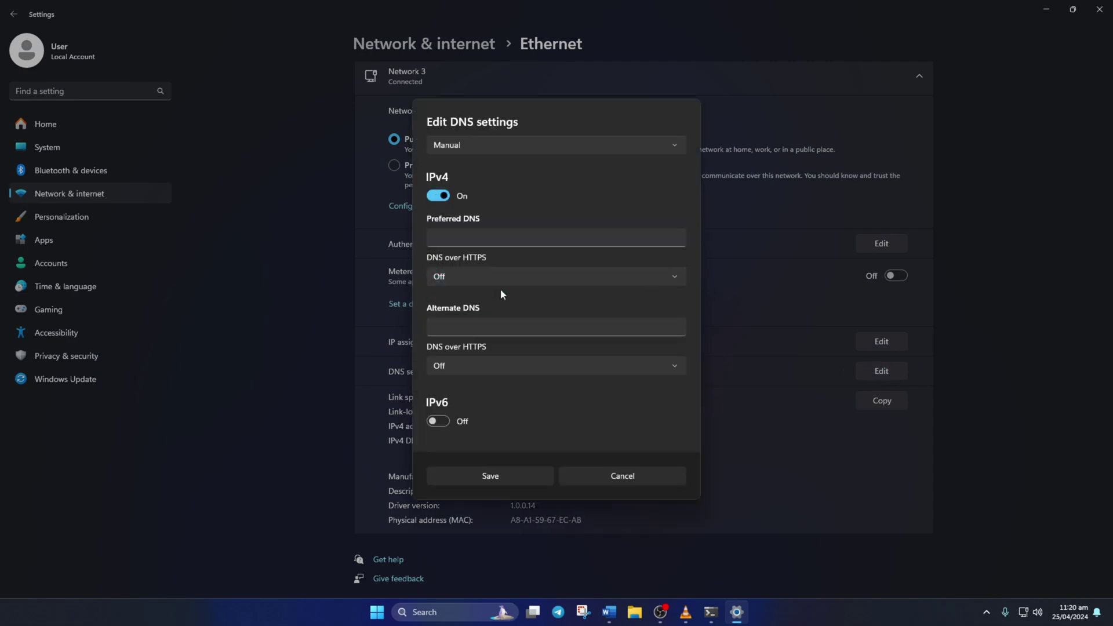
left_click(473, 233)
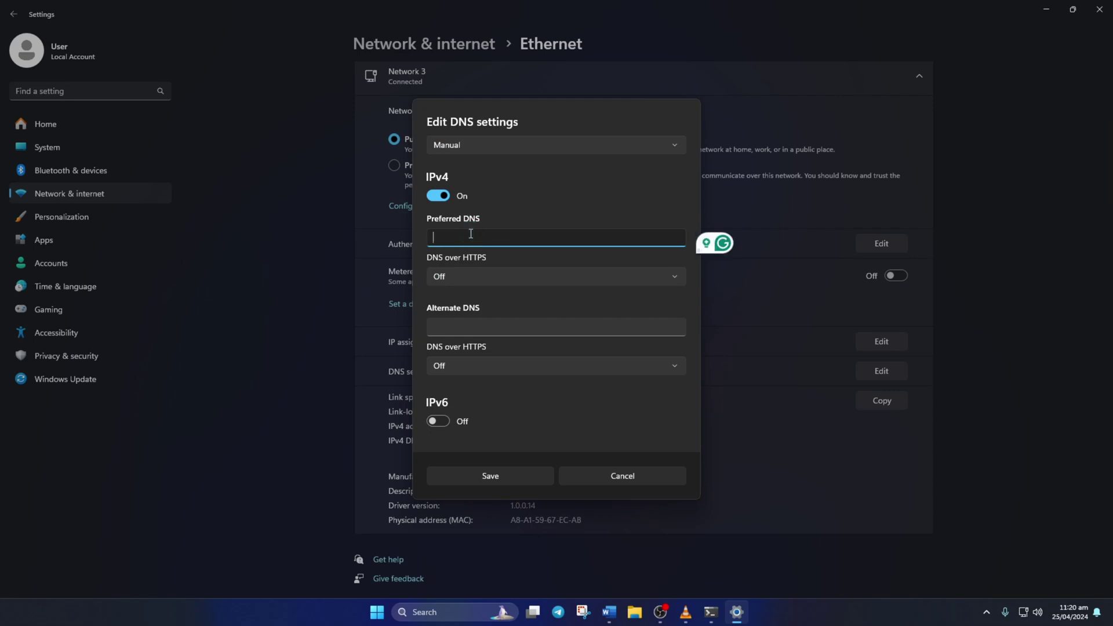
type("1.1.1.")
type("1")
left_click(471, 326)
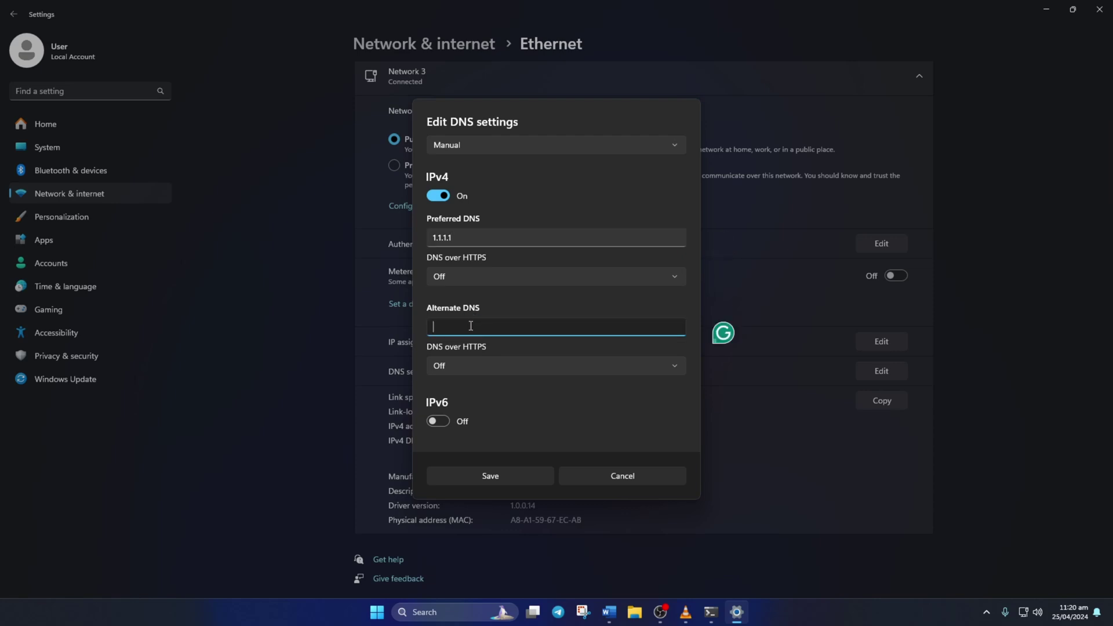
type("1.0.0.")
type("1")
- Replace the entries with 8.8.8.8 preferred and 8.8.4.4 alternate and save the DNS settings
left_click(485, 236)
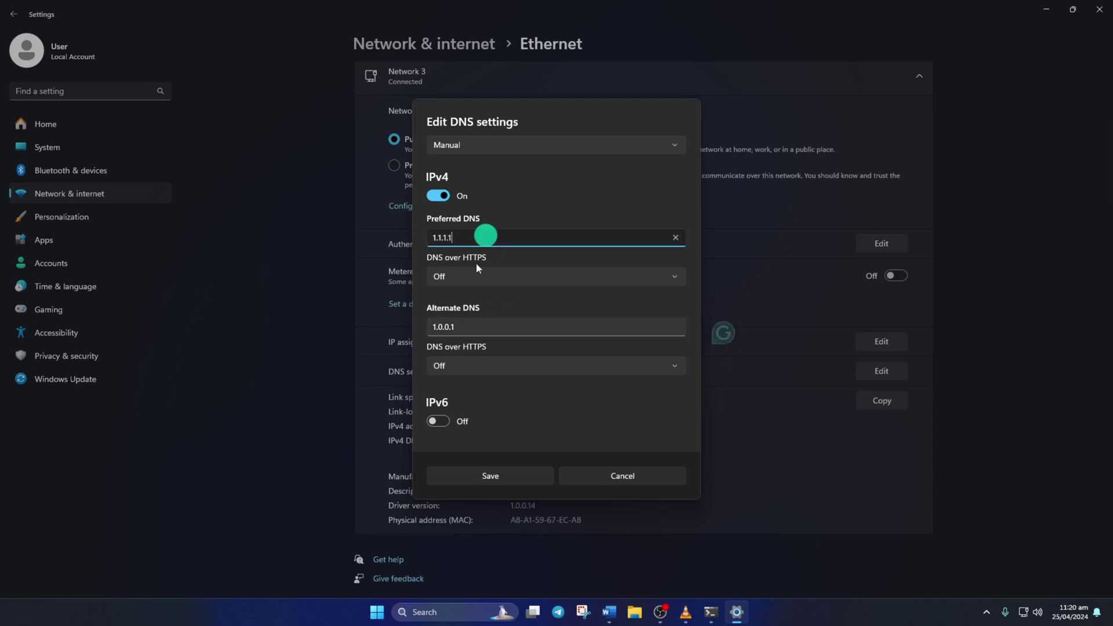
key("ctrl+a")
type("8.8.8")
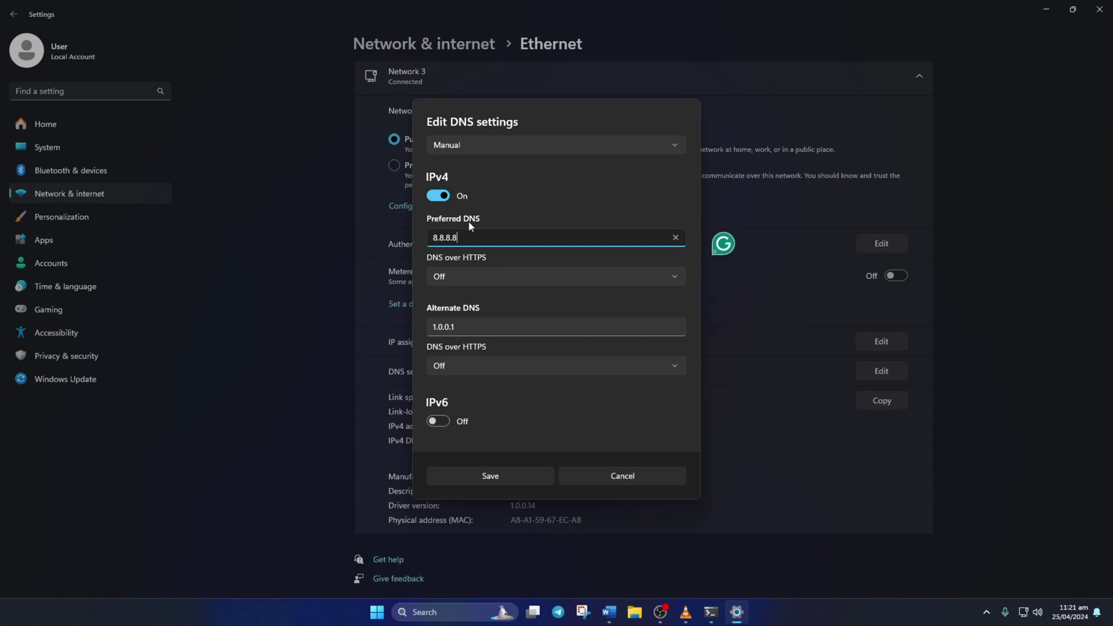
left_click(472, 327)
key("ctrl+a")
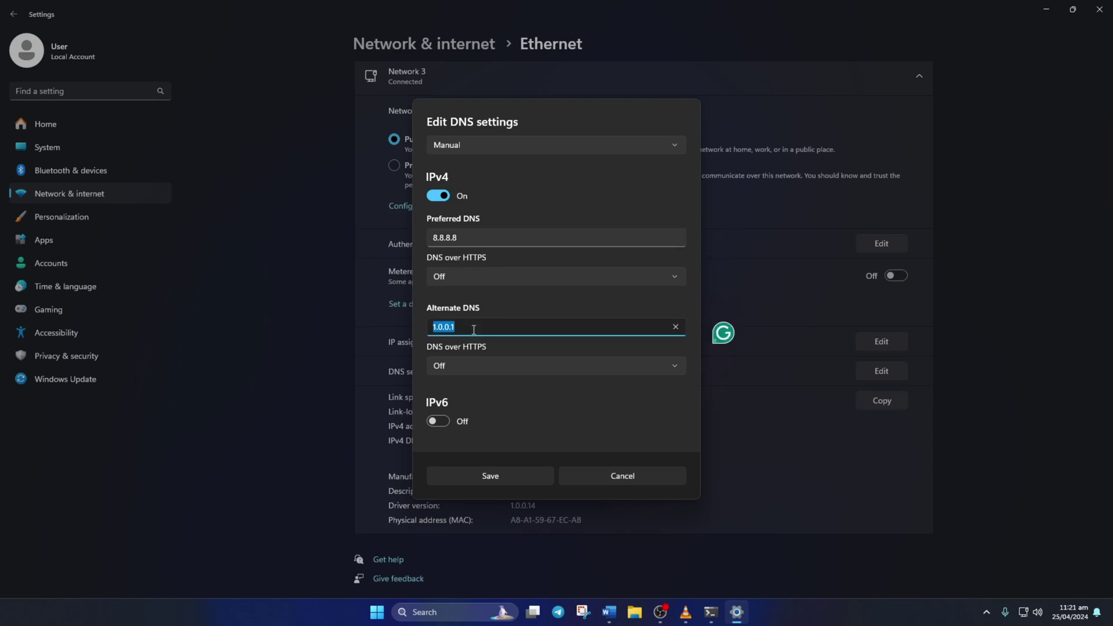
type("8.8.4.")
type("4")
left_click(508, 477)
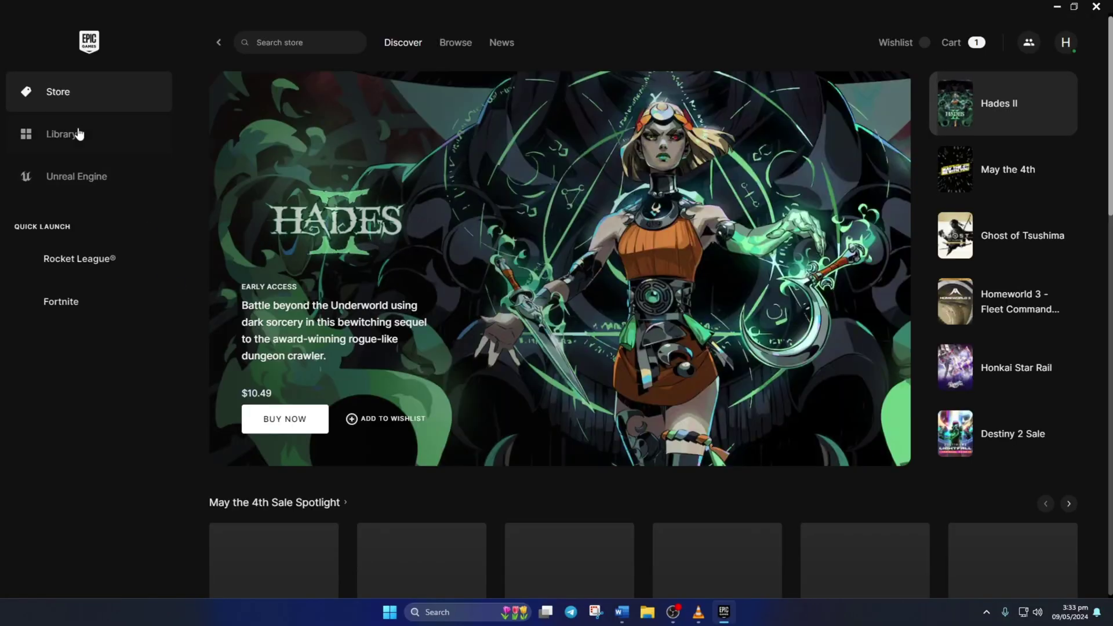
- From Library, open Rocket League's Manage options, start Verify, then close the launcher
left_click(61, 134)
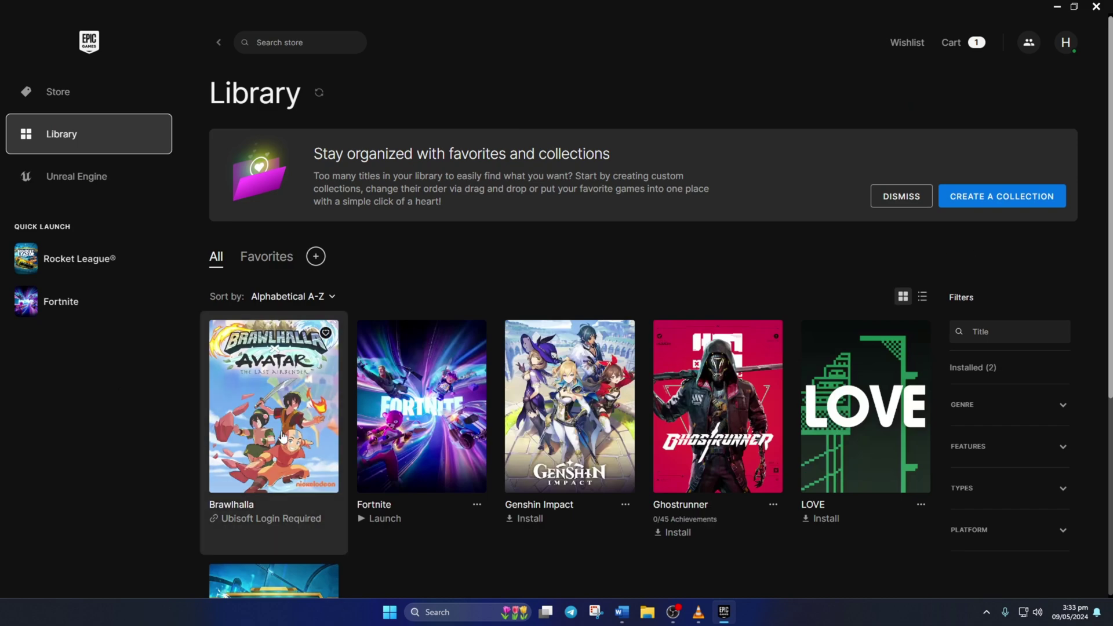
scroll(408, 449, "down", 3)
left_click(331, 461)
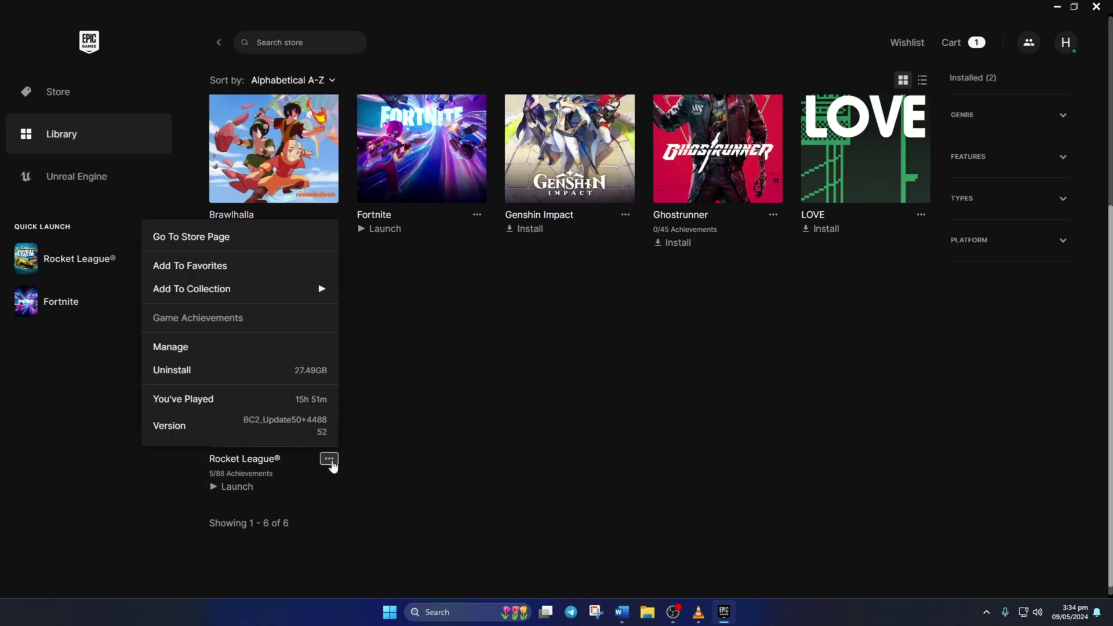
left_click(171, 346)
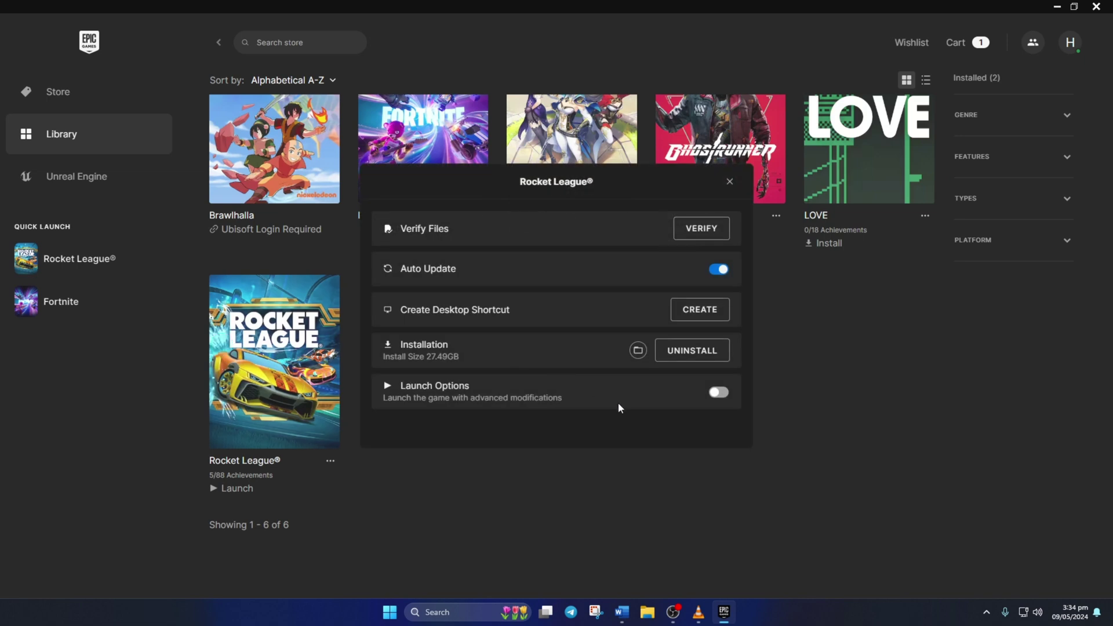
left_click(701, 228)
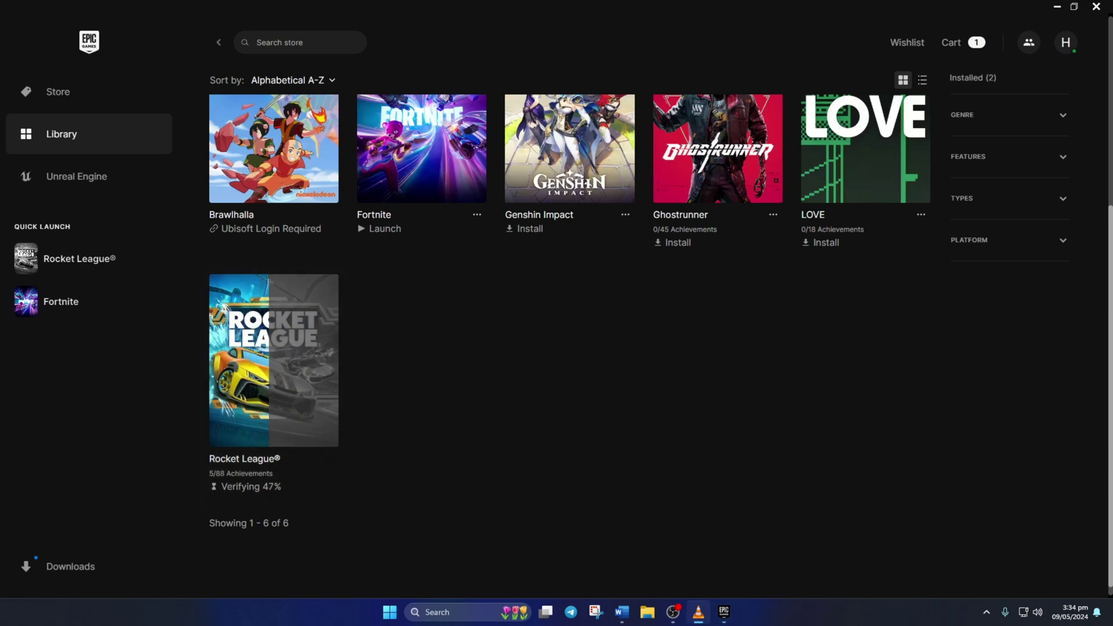
left_click(1095, 5)
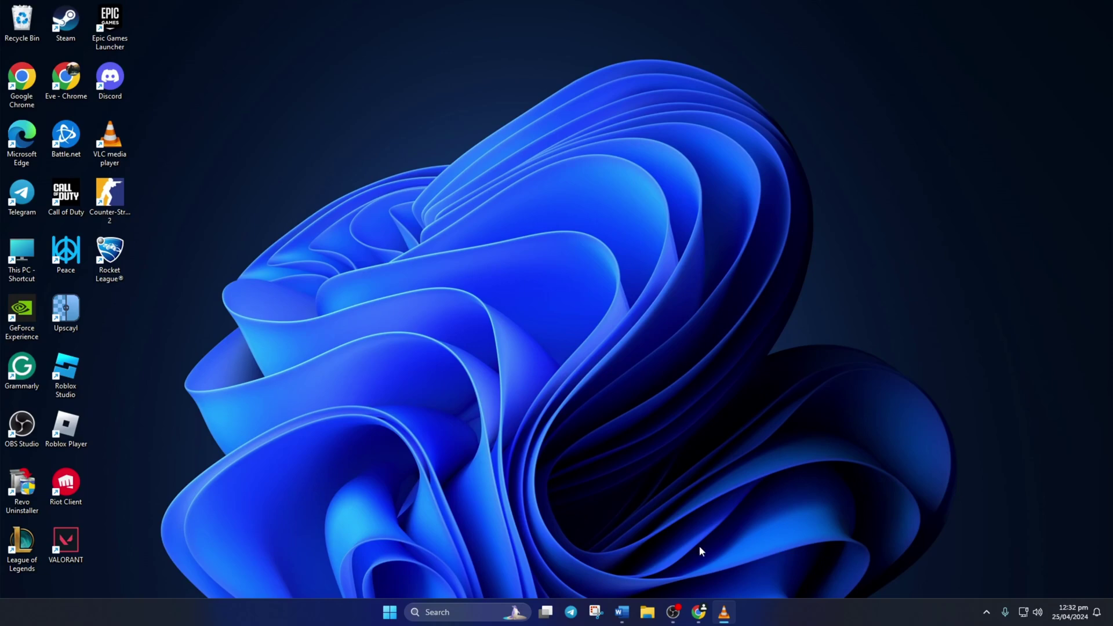
- On the DirectX download page in Chrome, keep English selected and download dxwebsetup.exe
left_click(699, 614)
left_click(261, 36)
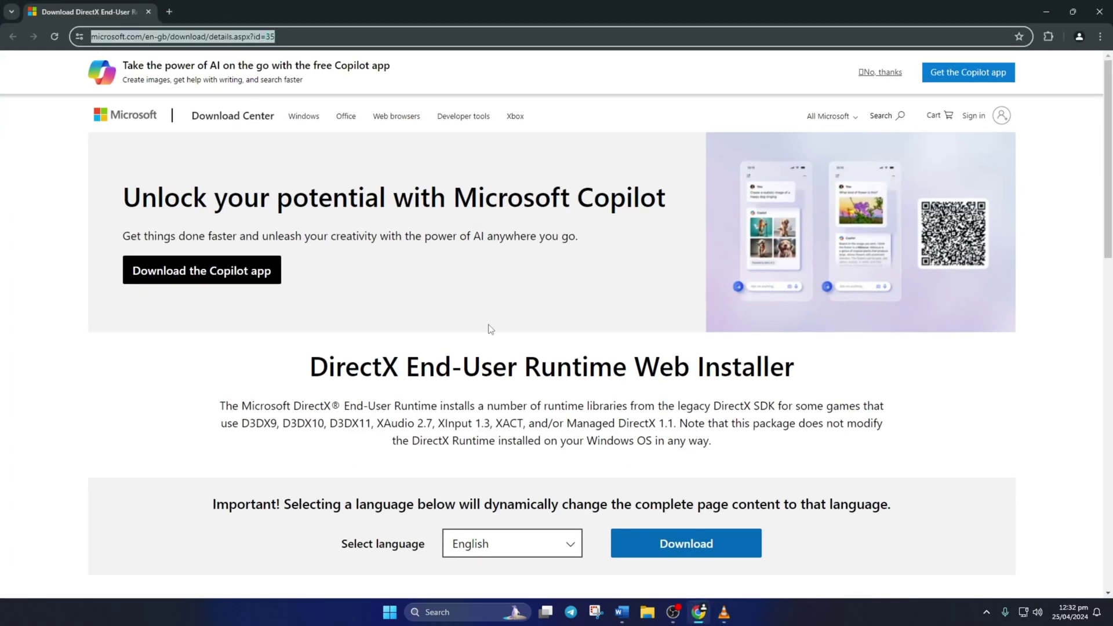
left_click(493, 344)
scroll(493, 345, "down", 2)
left_click(523, 369)
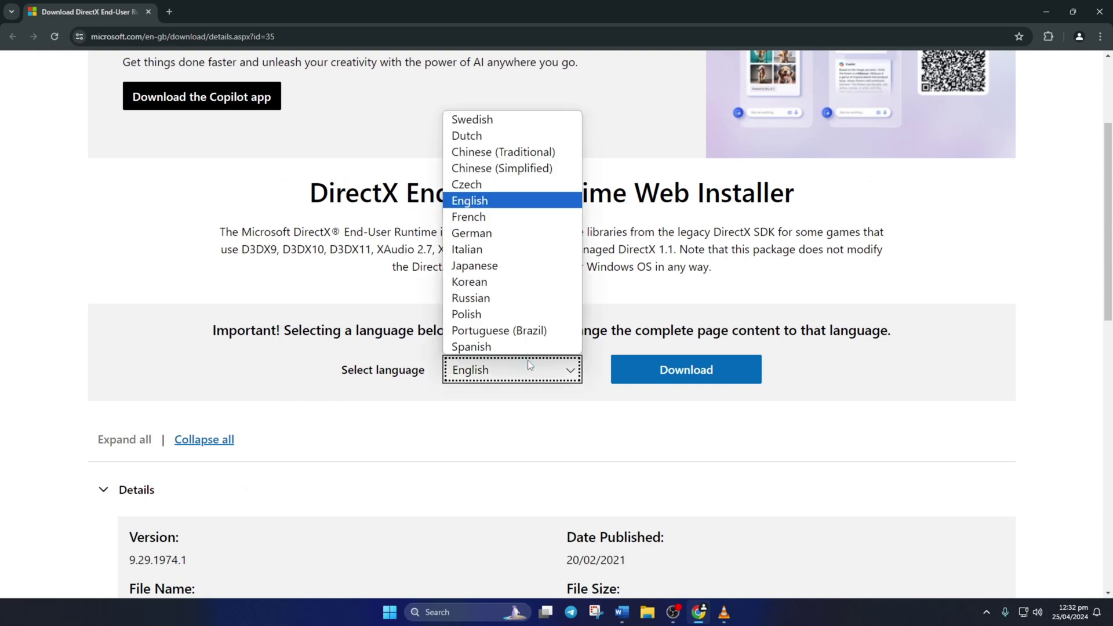
left_click(496, 202)
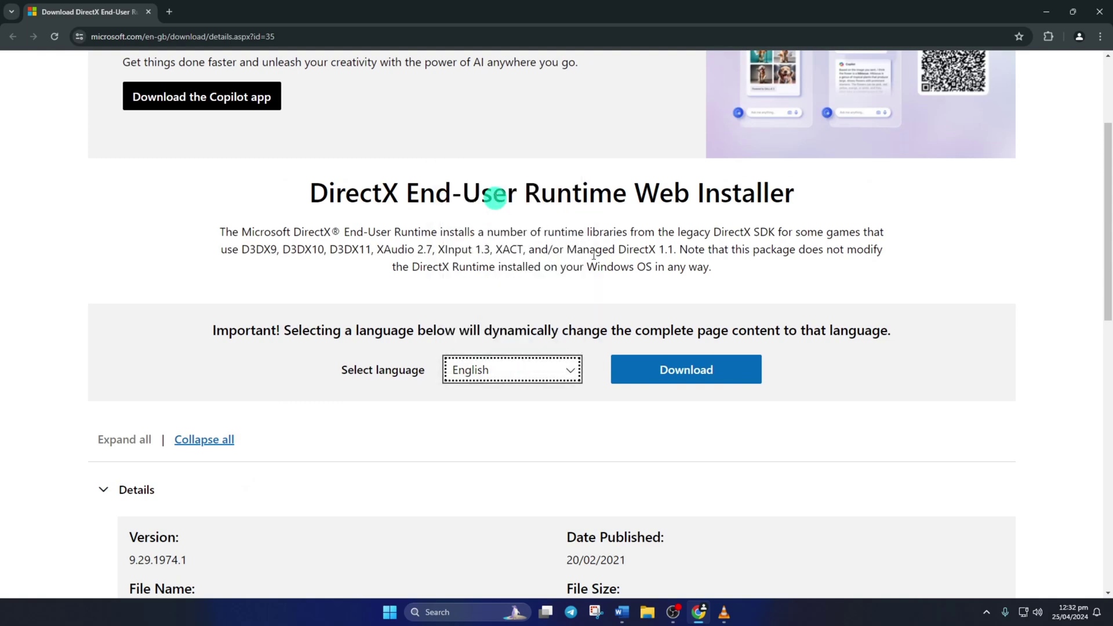
left_click(685, 374)
left_click(685, 372)
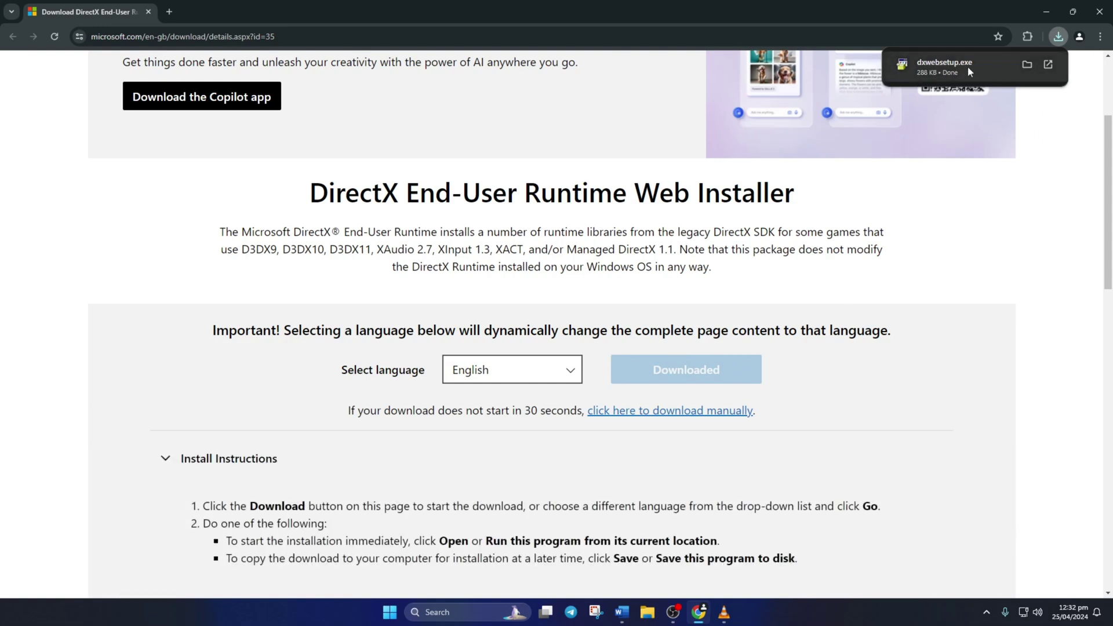
- Run dxwebsetup.exe, allow UAC, accept the license agreement and continue
left_click(945, 66)
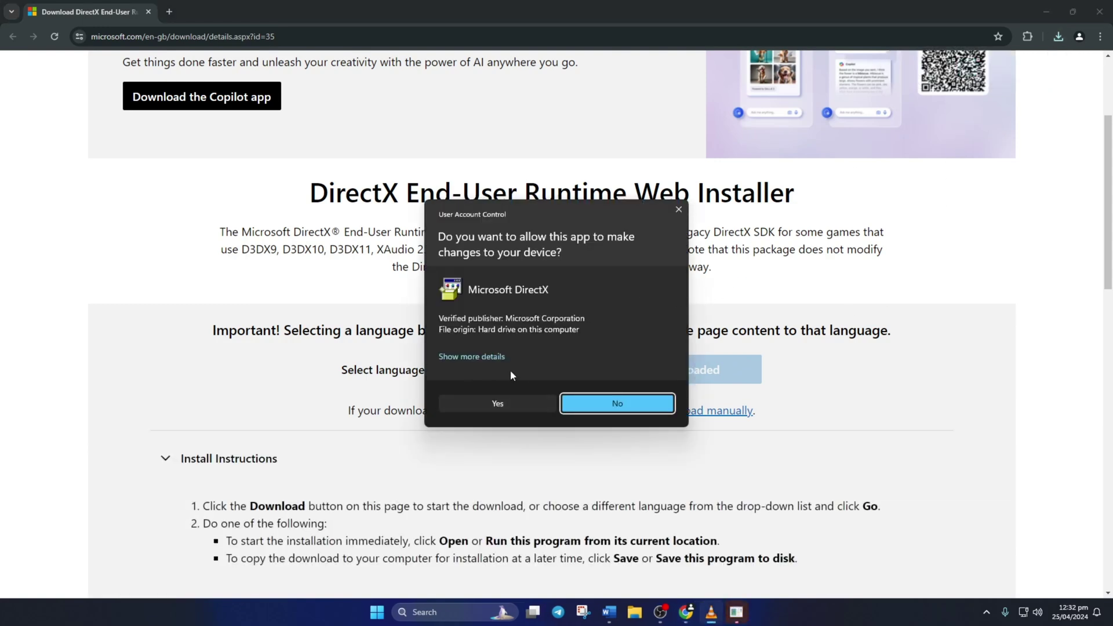
left_click(498, 404)
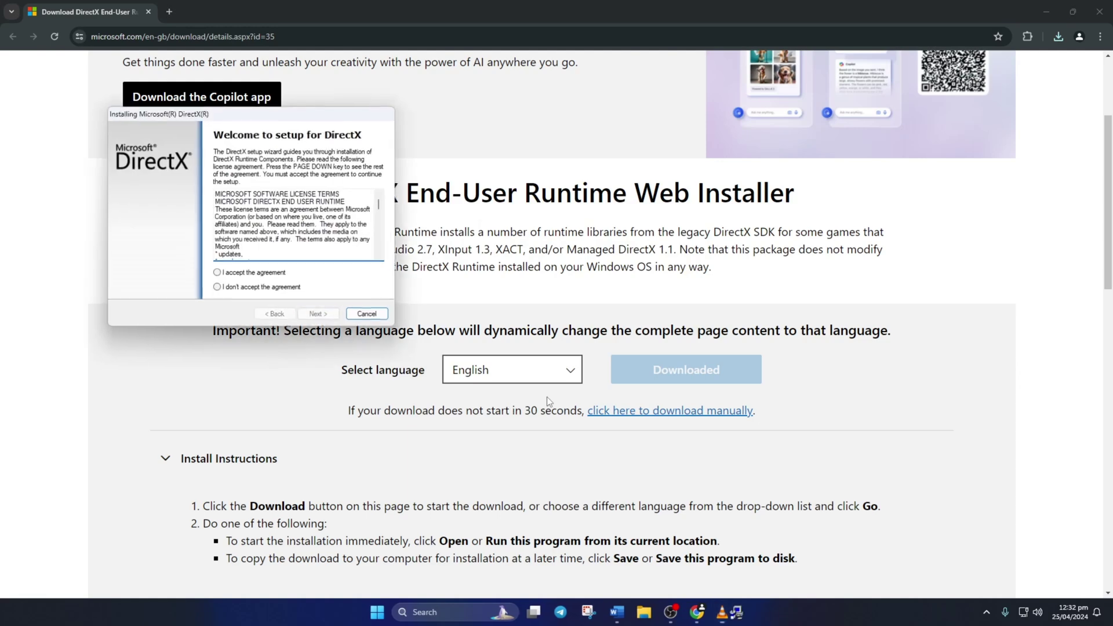
left_click_drag(270, 118, 636, 218)
left_click(579, 378)
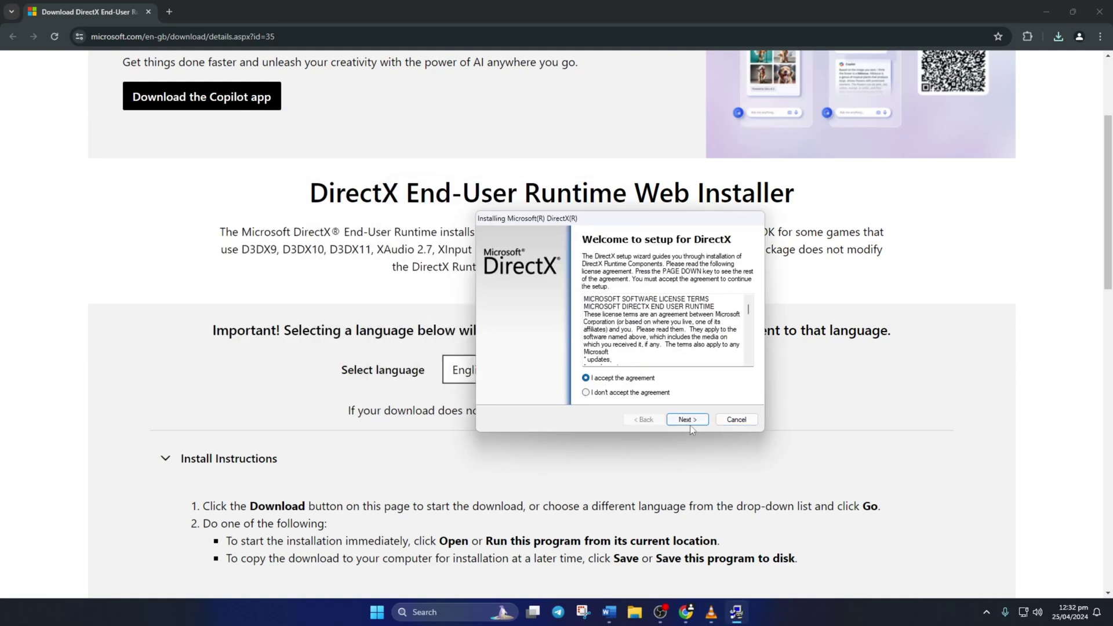
left_click(687, 419)
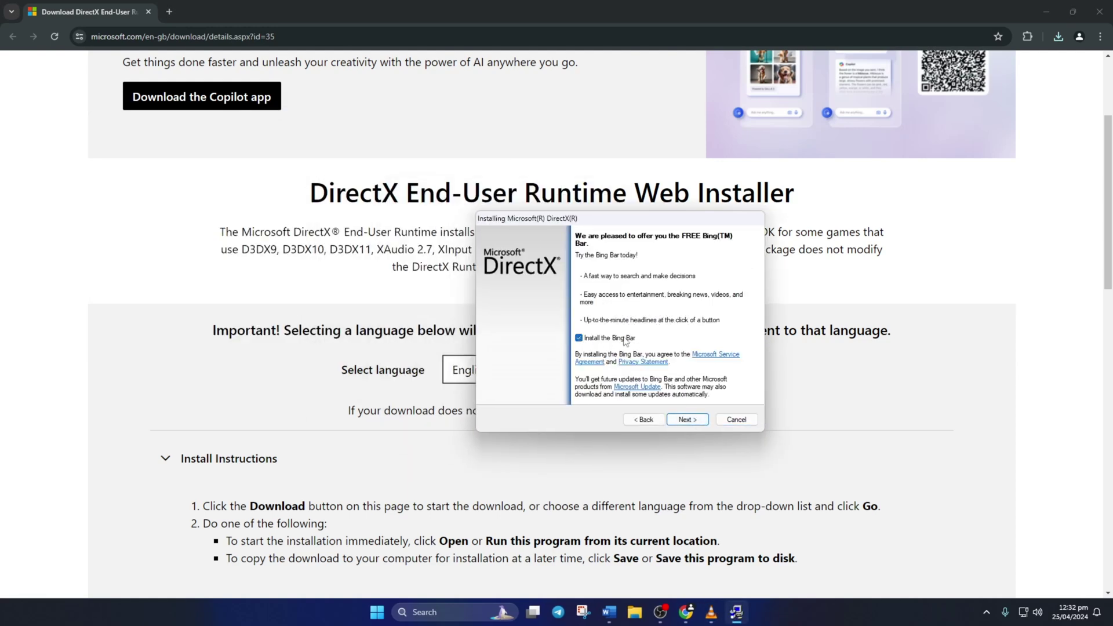
- Uncheck the Bing Bar offer, begin installing the DirectX components and close the browser
left_click(580, 338)
left_click(687, 420)
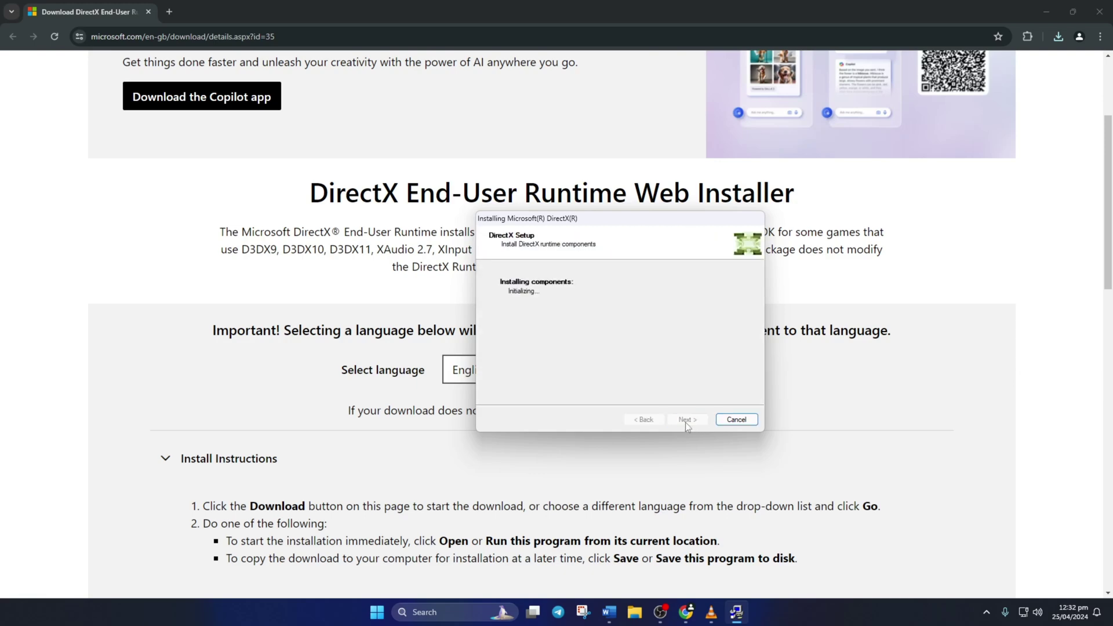
left_click(1100, 12)
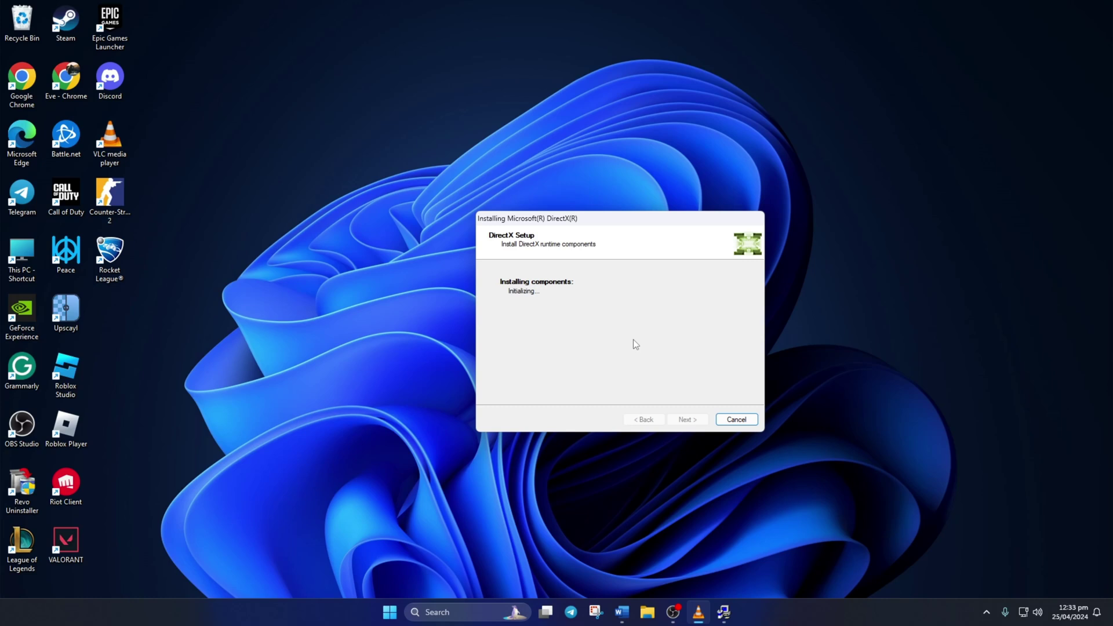
- Finish the DirectX installer, view the Start power options, then dismiss them without restarting
left_click(695, 423)
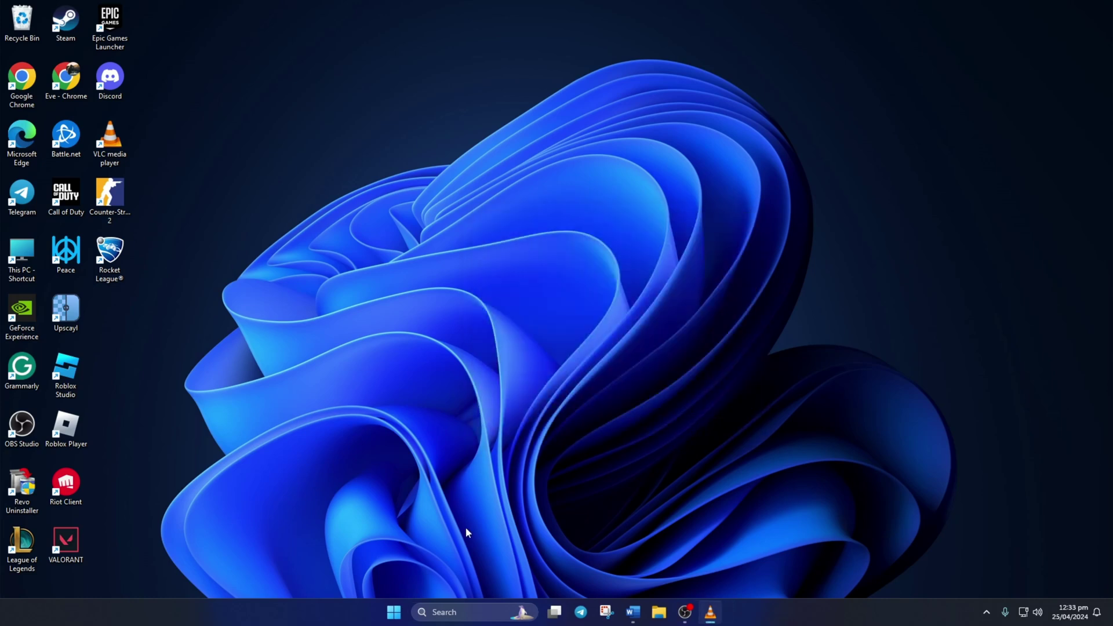
left_click(394, 612)
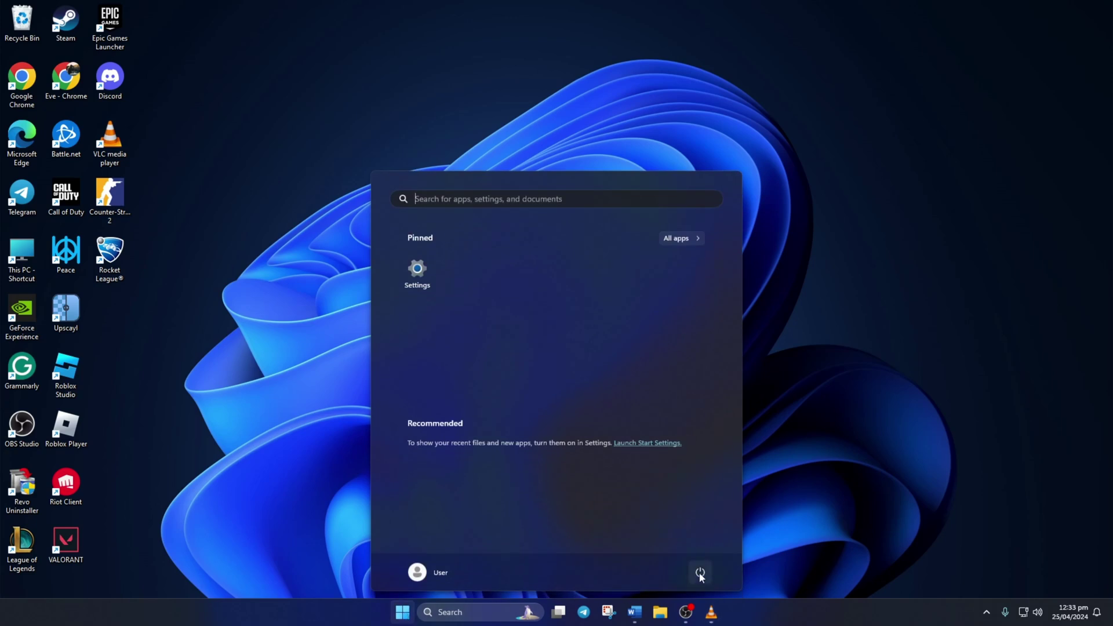
left_click(700, 573)
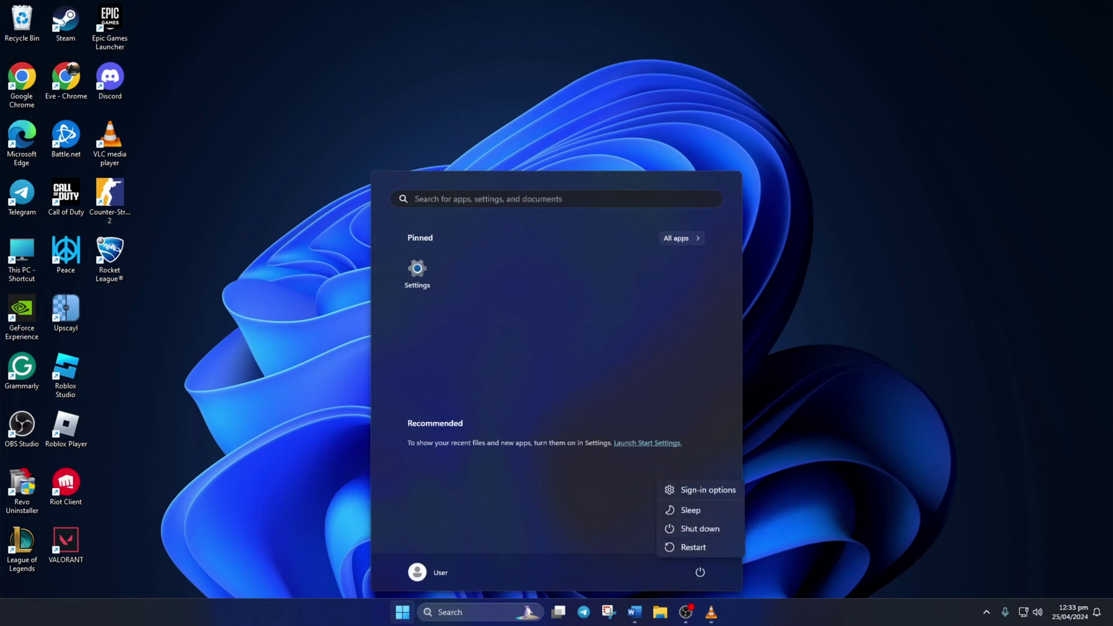
key("Escape")
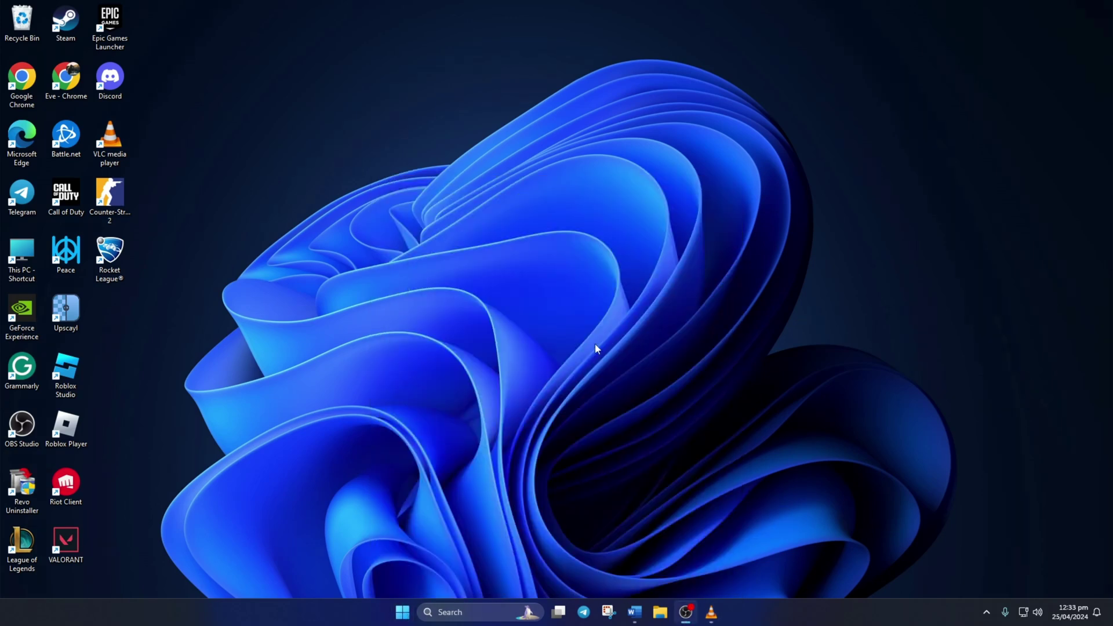